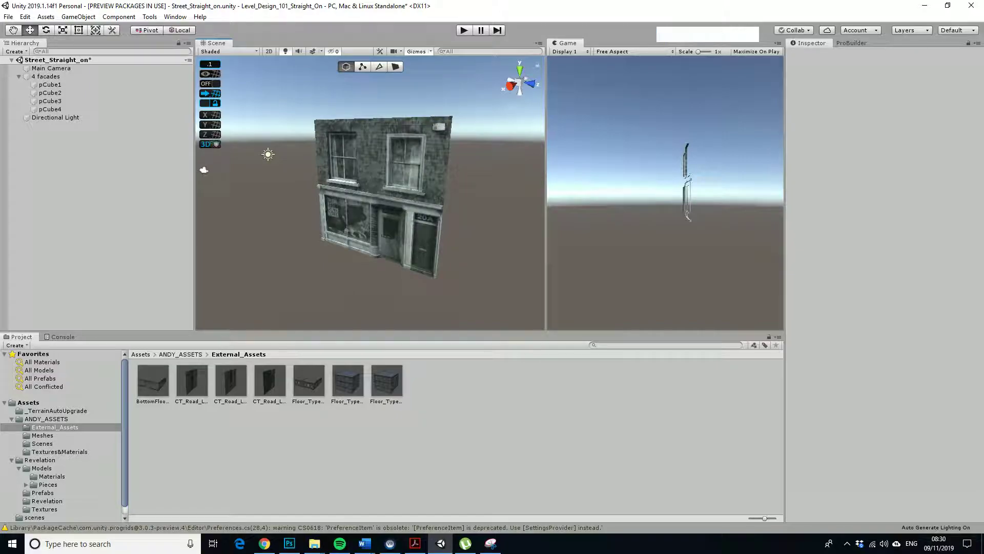
{"action": "left_click_drag", "start_coordinate": [370, 194], "coordinate": [359, 198], "text": "alt"}
{"action": "middle_click_drag", "start_coordinate": [359, 197], "coordinate": [366, 166], "text": "alt"}
{"action": "scroll", "coordinate": [411, 204], "scroll_direction": "up", "scroll_amount": 5, "text": "alt"}
{"action": "left_click_drag", "start_coordinate": [366, 166], "coordinate": [394, 166], "text": "alt"}
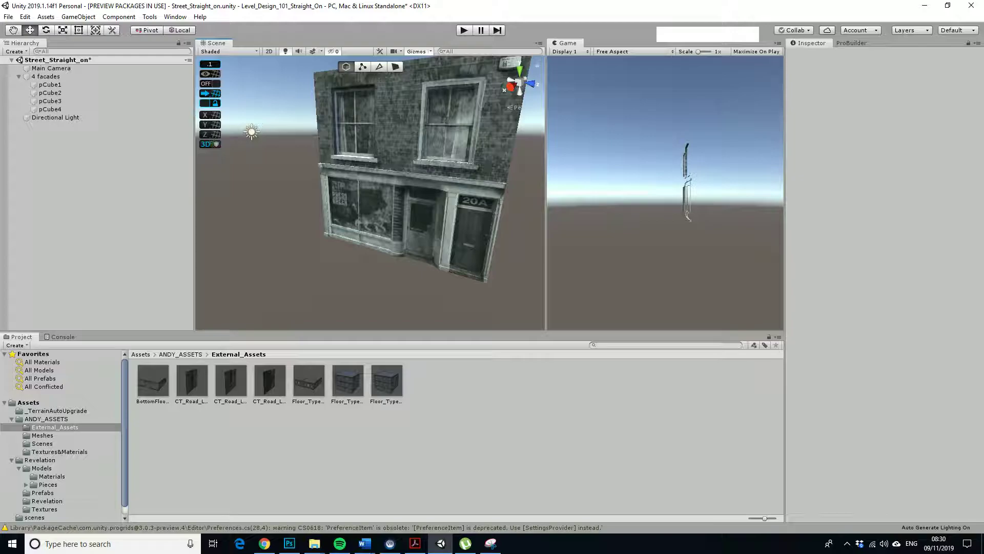
{"action": "scroll", "coordinate": [370, 192], "scroll_direction": "down", "scroll_amount": 3}
{"action": "scroll", "coordinate": [370, 192], "scroll_direction": "up", "scroll_amount": 2}
Step: Create a new ProBuilder cube and move it out into the open space in front of the shop facade
{"action": "left_click", "coordinate": [851, 43]}
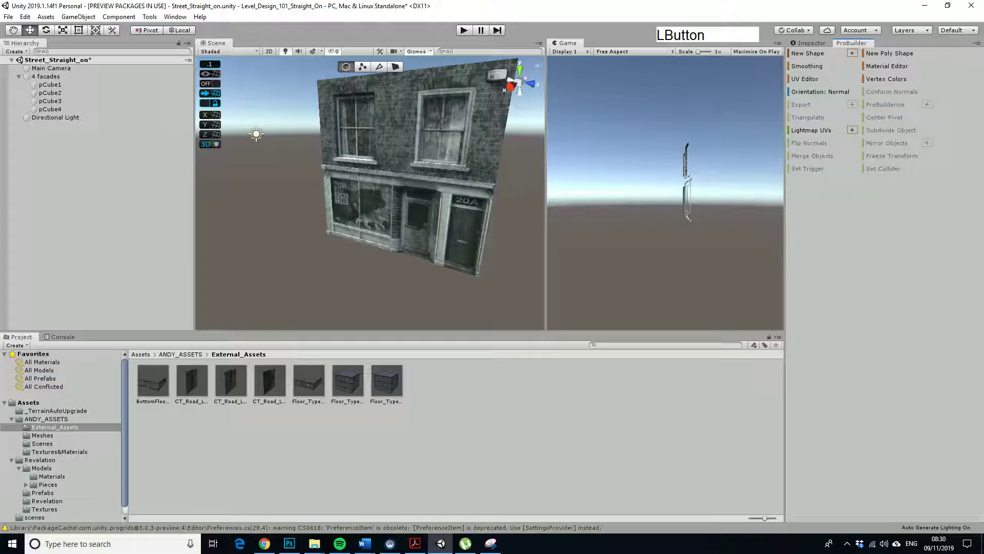
{"action": "left_click", "coordinate": [808, 53]}
{"action": "mouse_move", "coordinate": [410, 200]}
{"action": "left_mouse_down"}
{"action": "mouse_move", "coordinate": [477, 208]}
{"action": "mouse_move", "coordinate": [395, 196]}
{"action": "left_mouse_up"}
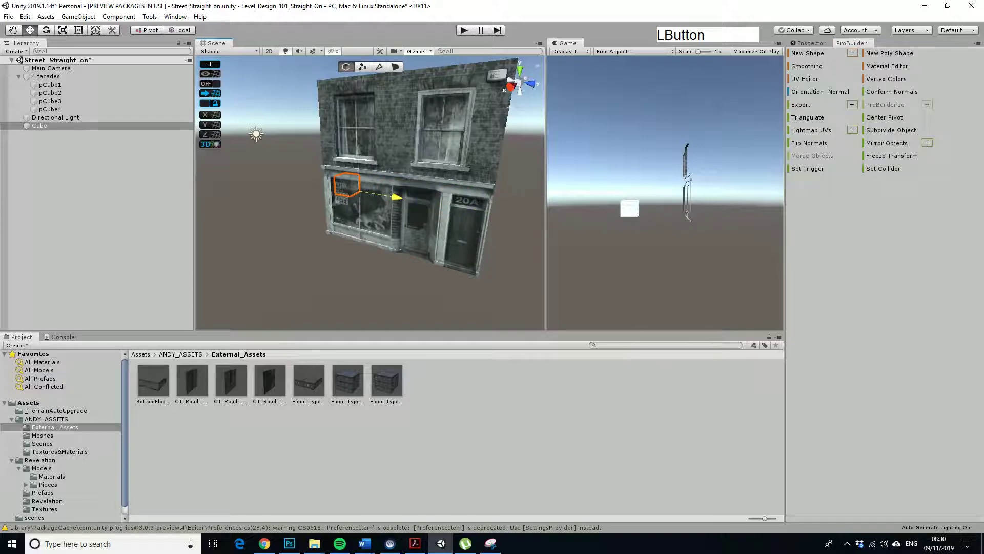
{"action": "left_click_drag", "start_coordinate": [335, 203], "coordinate": [235, 254]}
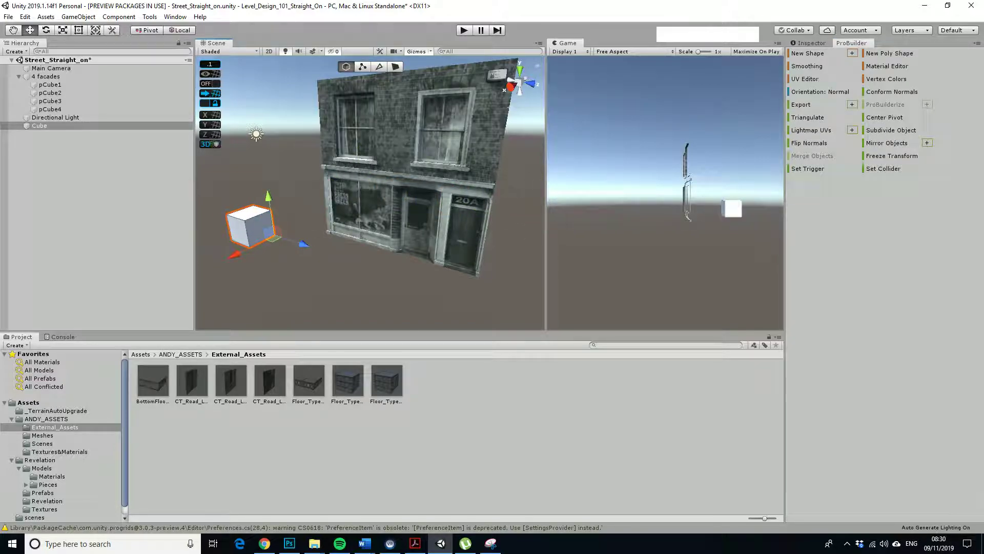
Step: Stretch the cube into a long block by pulling out its side face, and delete the whole object
{"action": "left_click", "coordinate": [395, 67]}
{"action": "left_click", "coordinate": [262, 230]}
{"action": "left_click_drag", "start_coordinate": [292, 237], "coordinate": [432, 284]}
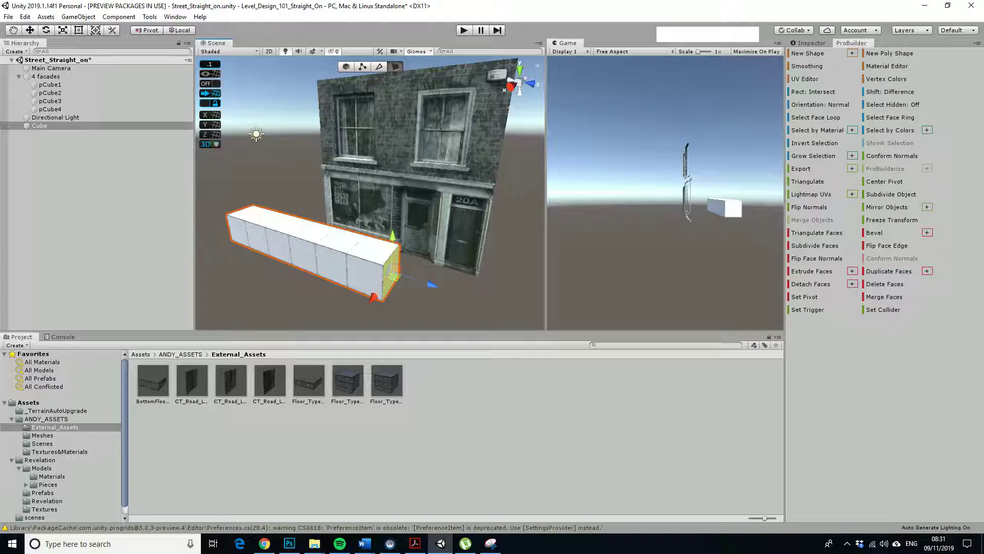
{"action": "left_click", "coordinate": [346, 66]}
{"action": "key", "text": "Delete"}
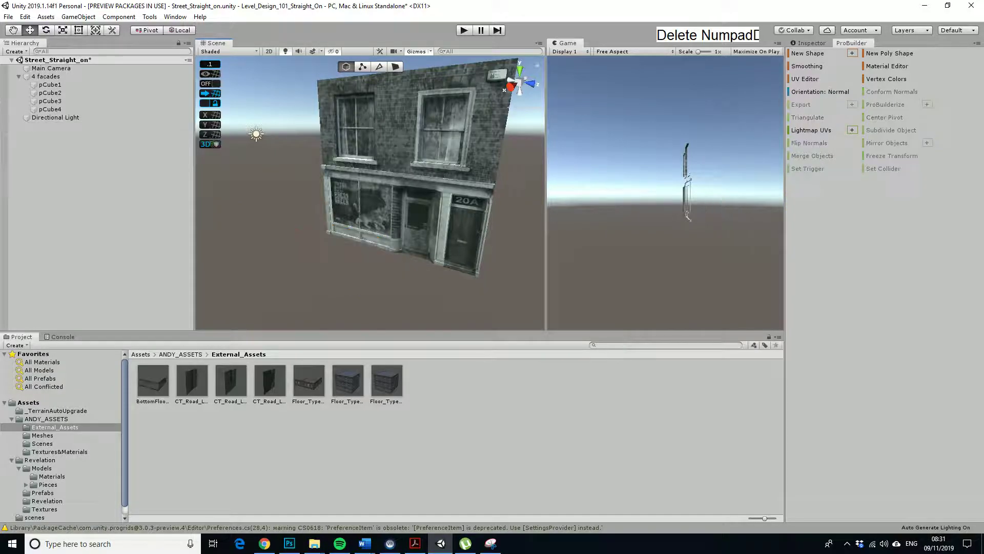
Step: Open the Asset Store and look through the purchased assets, such as HQ Suburban House and RevelationZ
{"action": "left_click_drag", "start_coordinate": [256, 153], "coordinate": [220, 152], "text": "alt"}
{"action": "middle_click_drag", "start_coordinate": [220, 151], "coordinate": [243, 158], "text": "alt"}
{"action": "left_click_drag", "start_coordinate": [242, 158], "coordinate": [222, 159], "text": "alt"}
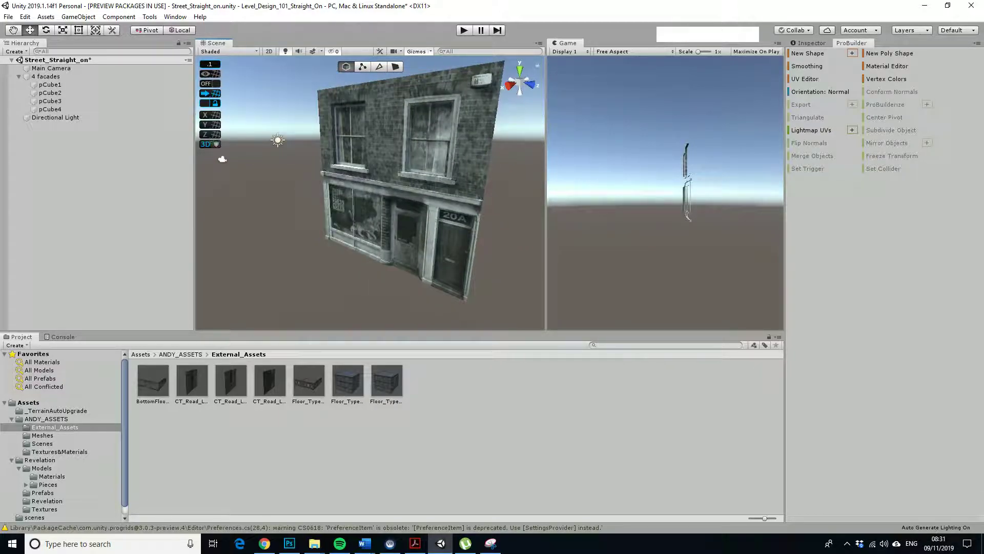
{"action": "key", "text": "ctrl+9"}
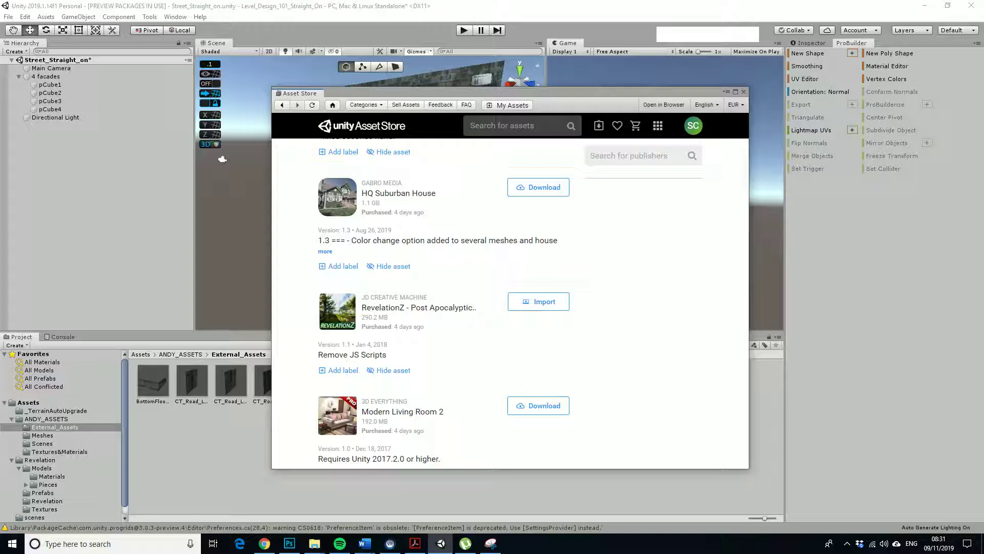
{"action": "left_click_drag", "start_coordinate": [510, 93], "coordinate": [529, 91]}
{"action": "scroll", "coordinate": [529, 302], "scroll_direction": "up", "scroll_amount": 2}
{"action": "scroll", "coordinate": [528, 303], "scroll_direction": "up", "scroll_amount": 2}
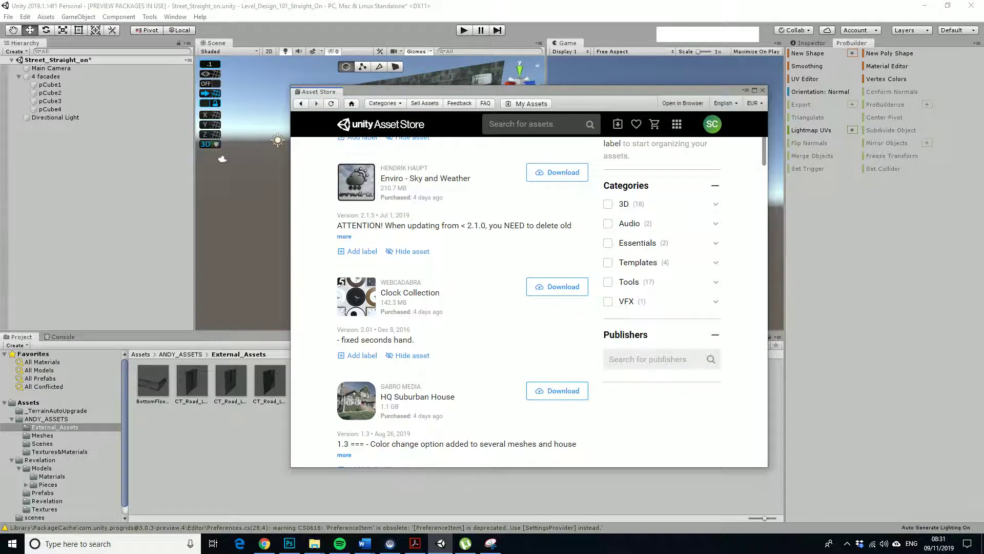
{"action": "scroll", "coordinate": [528, 302], "scroll_direction": "down", "scroll_amount": 4}
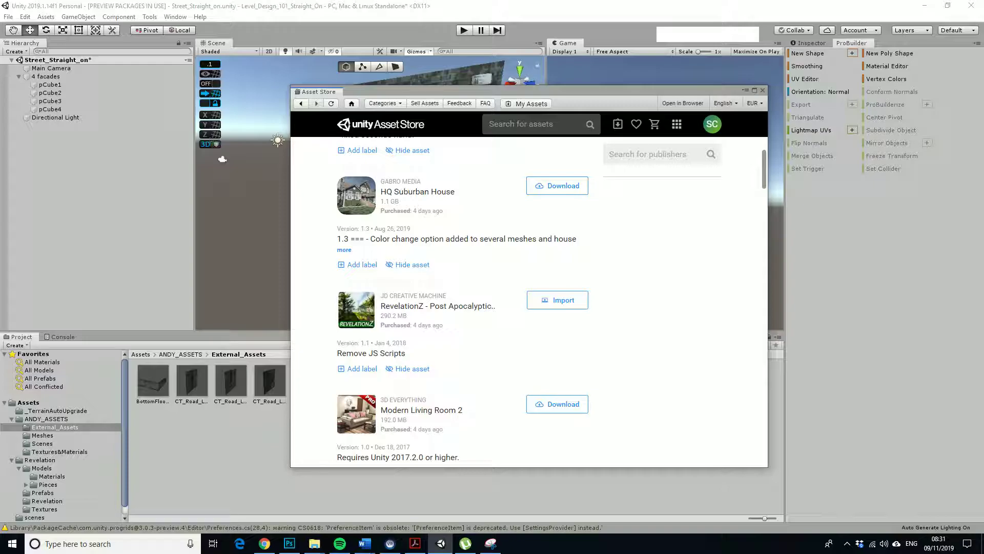
{"action": "scroll", "coordinate": [528, 302], "scroll_direction": "up", "scroll_amount": 3}
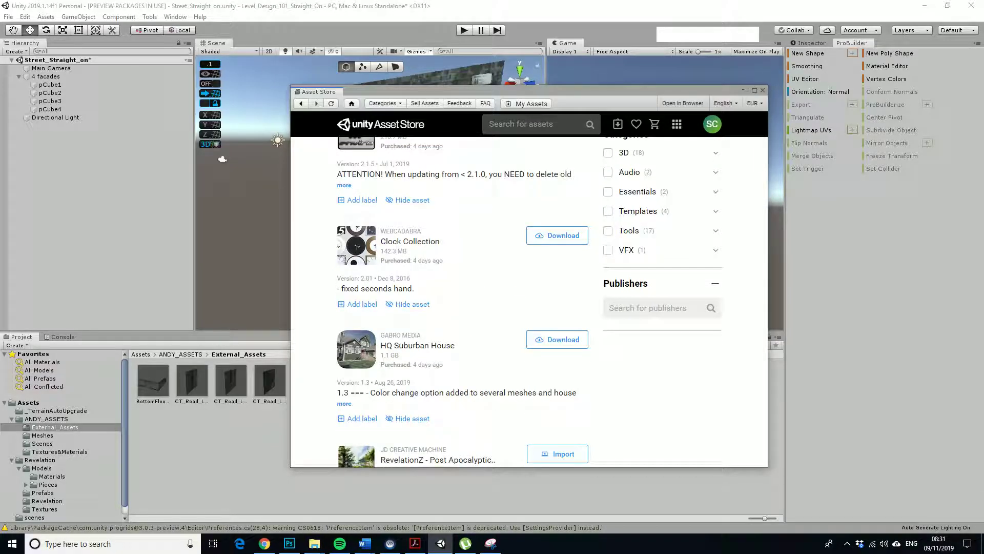
Step: Search the Asset Store for "probuilder" and browse the Snaps Prototype and other packages in the results
{"action": "left_click", "coordinate": [363, 352]}
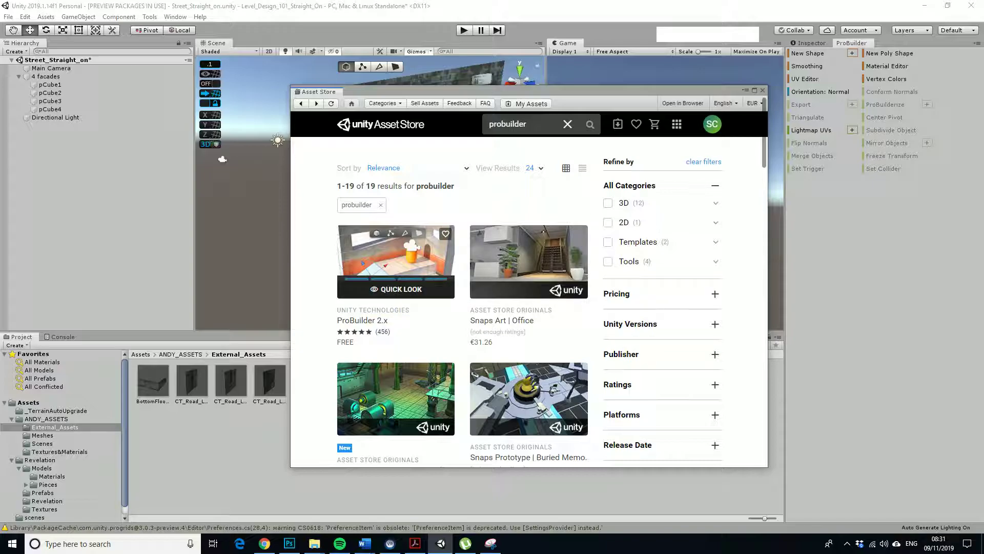
{"action": "scroll", "coordinate": [529, 267], "scroll_direction": "down", "scroll_amount": 2}
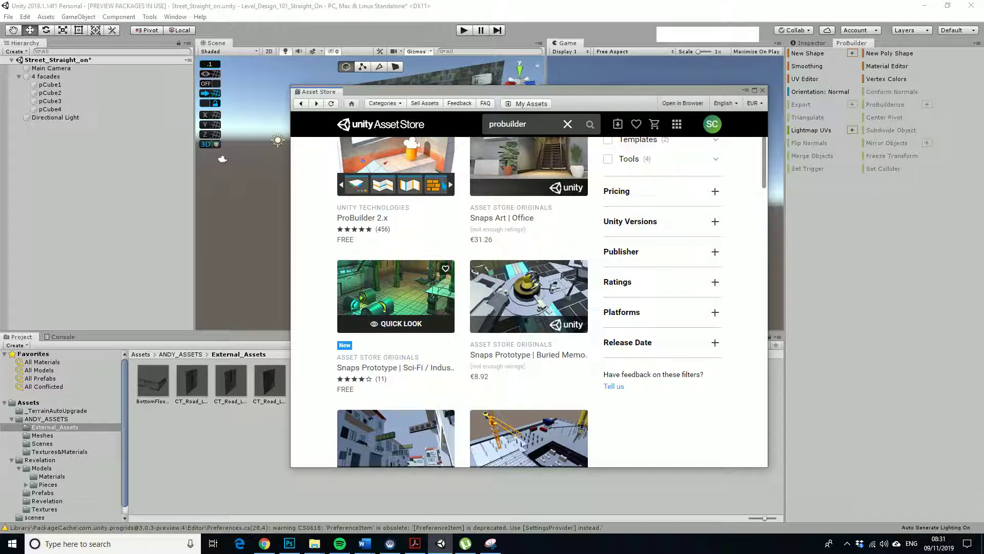
{"action": "scroll", "coordinate": [528, 256], "scroll_direction": "down", "scroll_amount": 2}
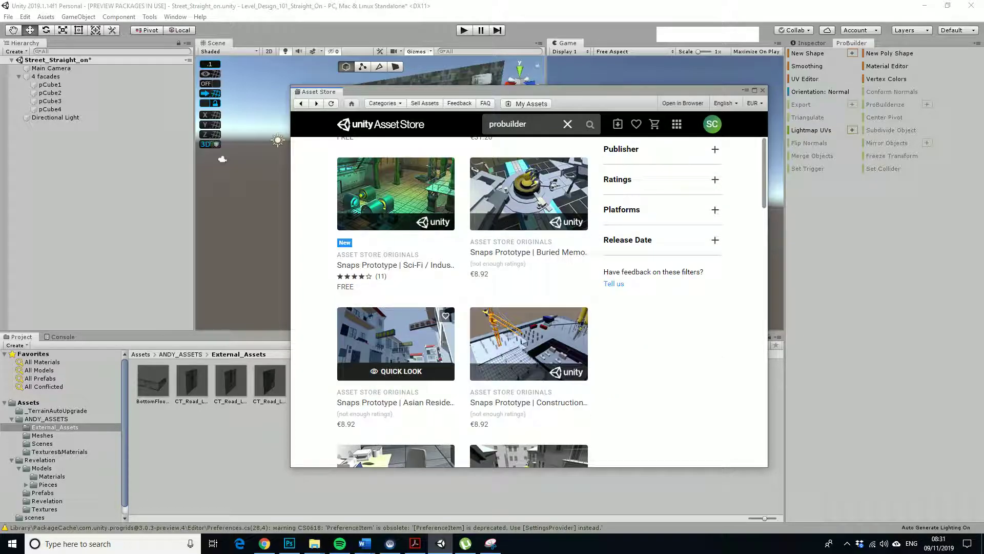
{"action": "scroll", "coordinate": [395, 359], "scroll_direction": "down", "scroll_amount": 2}
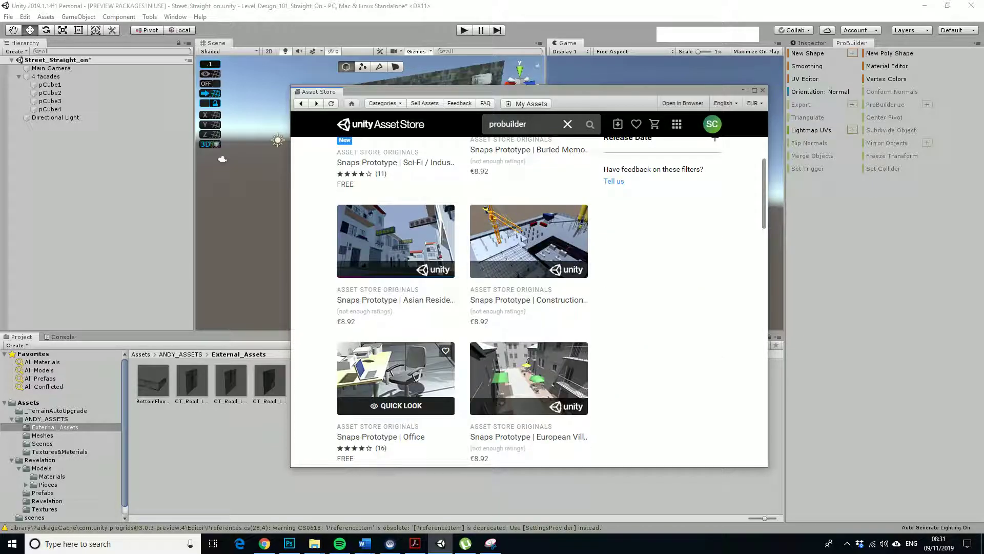
{"action": "scroll", "coordinate": [396, 379], "scroll_direction": "down", "scroll_amount": 2}
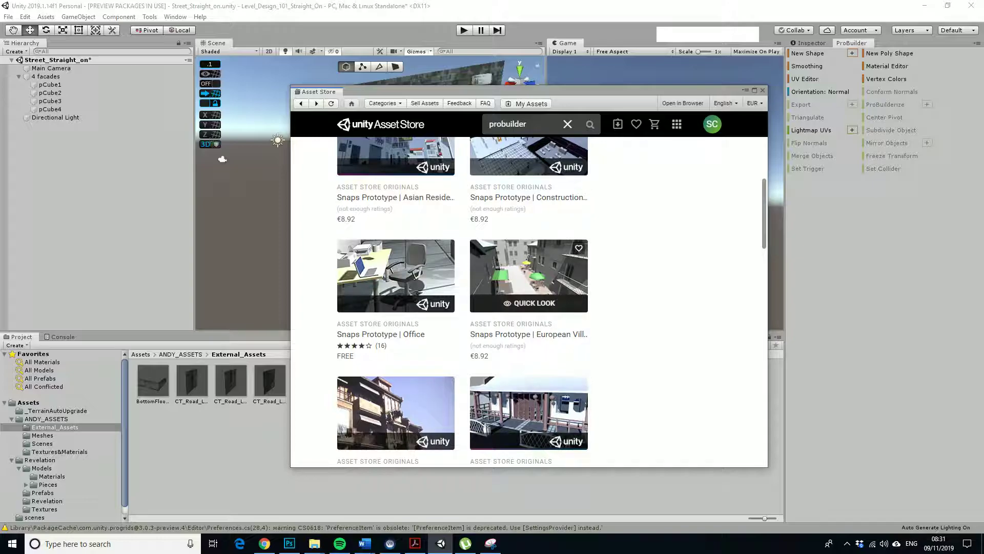
{"action": "scroll", "coordinate": [396, 359], "scroll_direction": "down", "scroll_amount": 1}
{"action": "scroll", "coordinate": [396, 395], "scroll_direction": "down", "scroll_amount": 2}
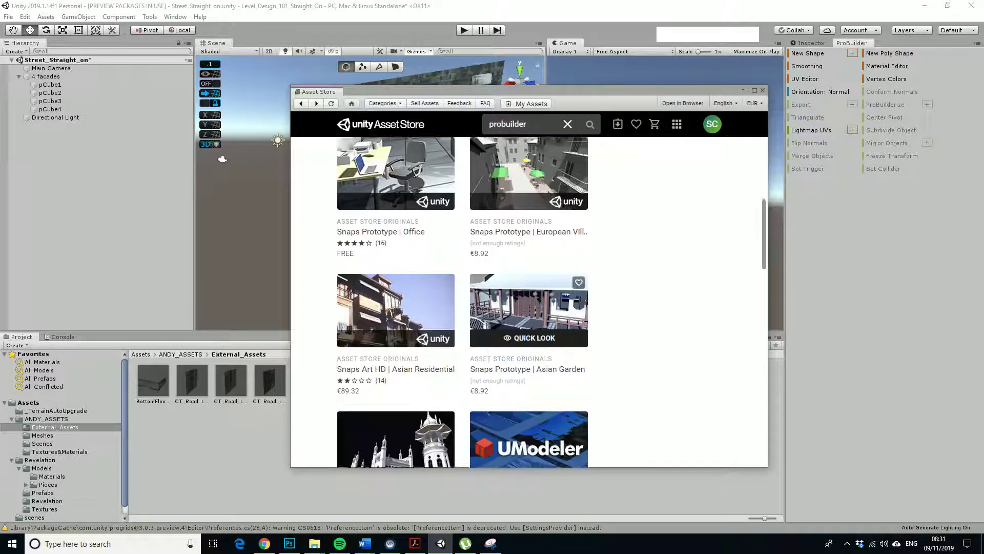
{"action": "scroll", "coordinate": [395, 372], "scroll_direction": "down", "scroll_amount": 1}
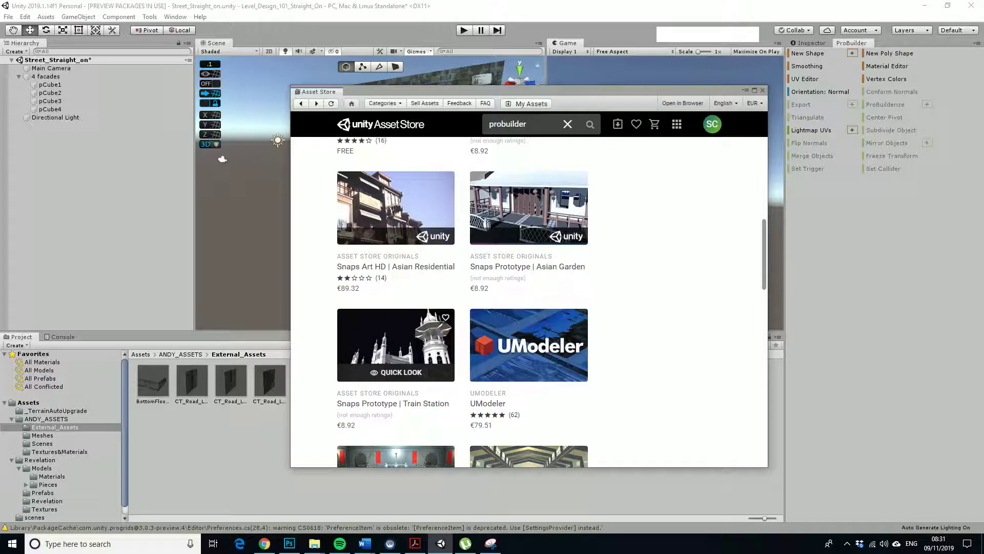
{"action": "scroll", "coordinate": [396, 369], "scroll_direction": "down", "scroll_amount": 2}
{"action": "scroll", "coordinate": [396, 369], "scroll_direction": "down", "scroll_amount": 1}
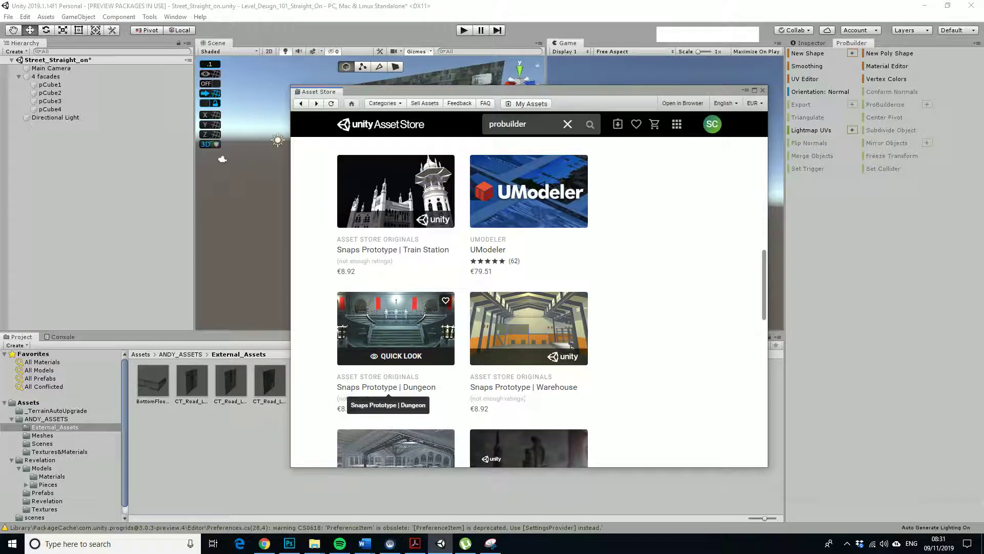
{"action": "scroll", "coordinate": [390, 390], "scroll_direction": "down", "scroll_amount": 2}
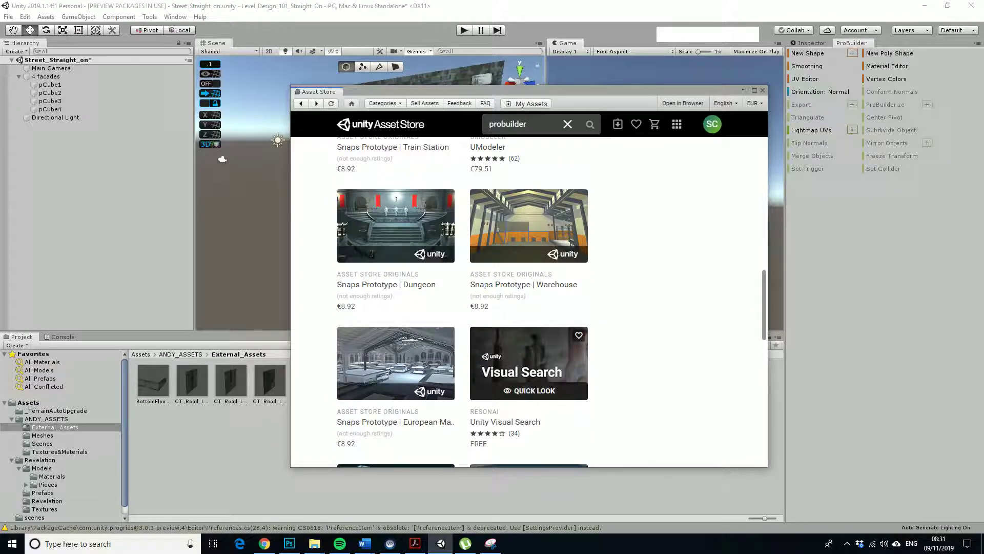
{"action": "scroll", "coordinate": [395, 389], "scroll_direction": "down", "scroll_amount": 2}
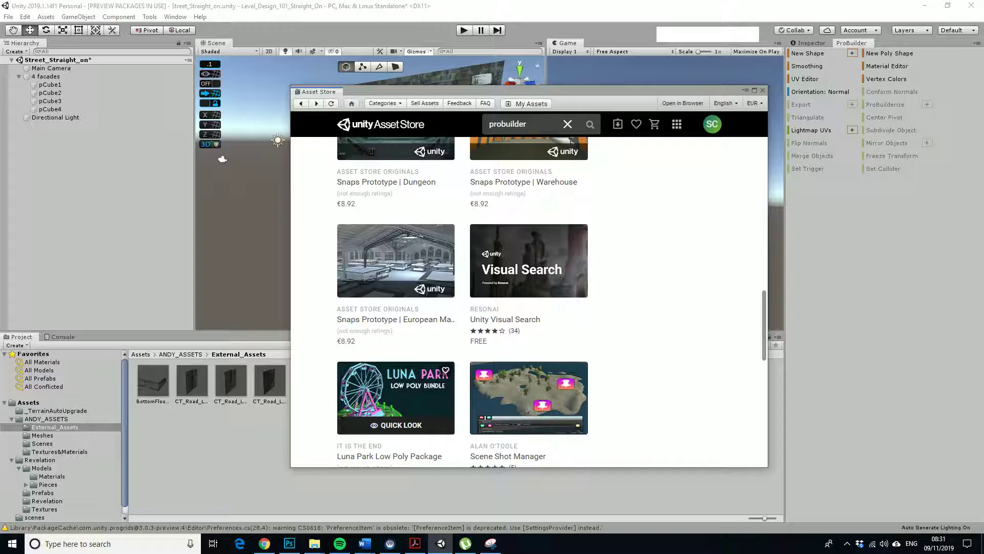
{"action": "scroll", "coordinate": [528, 267], "scroll_direction": "up", "scroll_amount": 12}
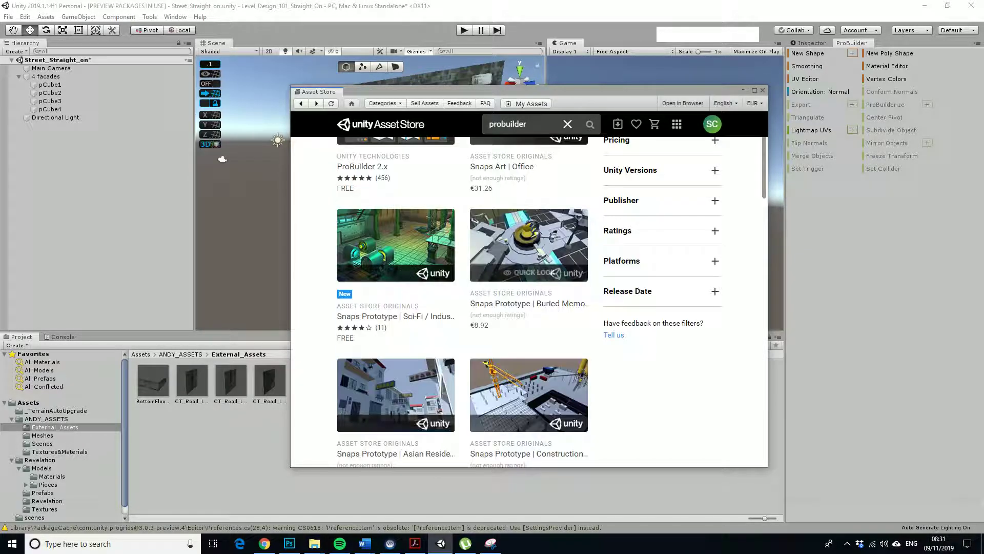
{"action": "scroll", "coordinate": [528, 266], "scroll_direction": "up", "scroll_amount": 2}
Step: Dock the floating Asset Store window alongside the Scene view and return to the Scene view
{"action": "left_click_drag", "start_coordinate": [528, 90], "coordinate": [492, 86]}
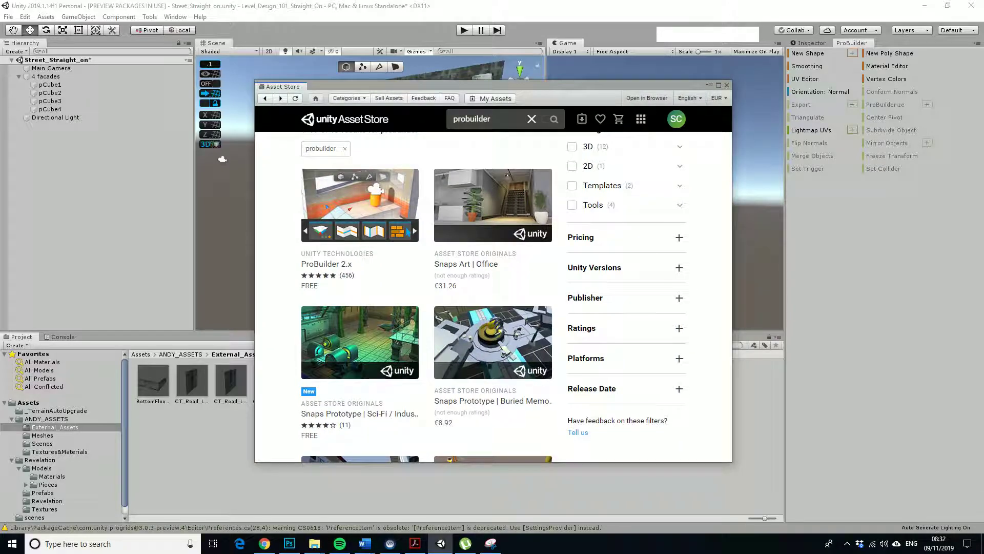
{"action": "left_click_drag", "start_coordinate": [282, 86], "coordinate": [262, 43]}
{"action": "left_click", "coordinate": [214, 43]}
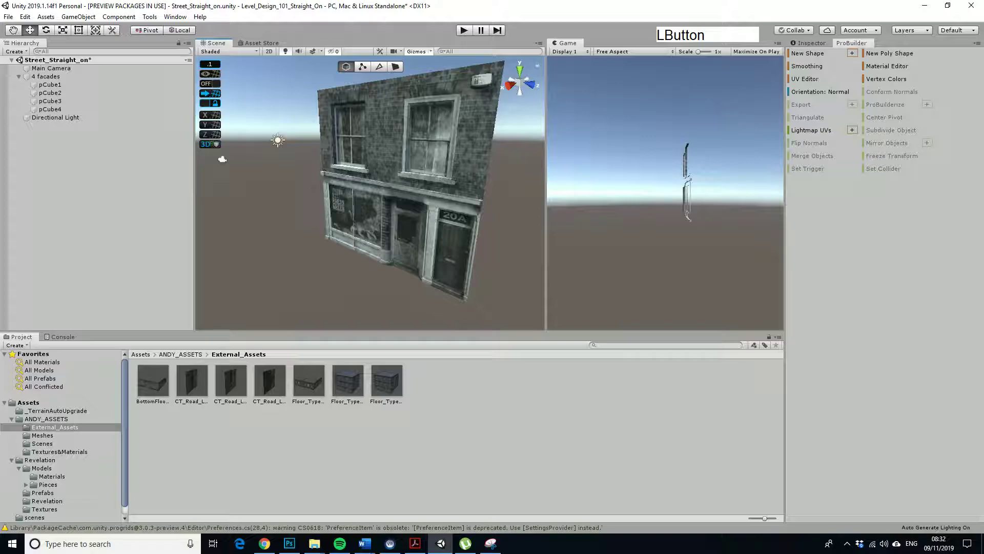
Step: Switch to Chrome and preview the free modular wall and fence packs in the TurboSquid search results
{"action": "left_click", "coordinate": [264, 543]}
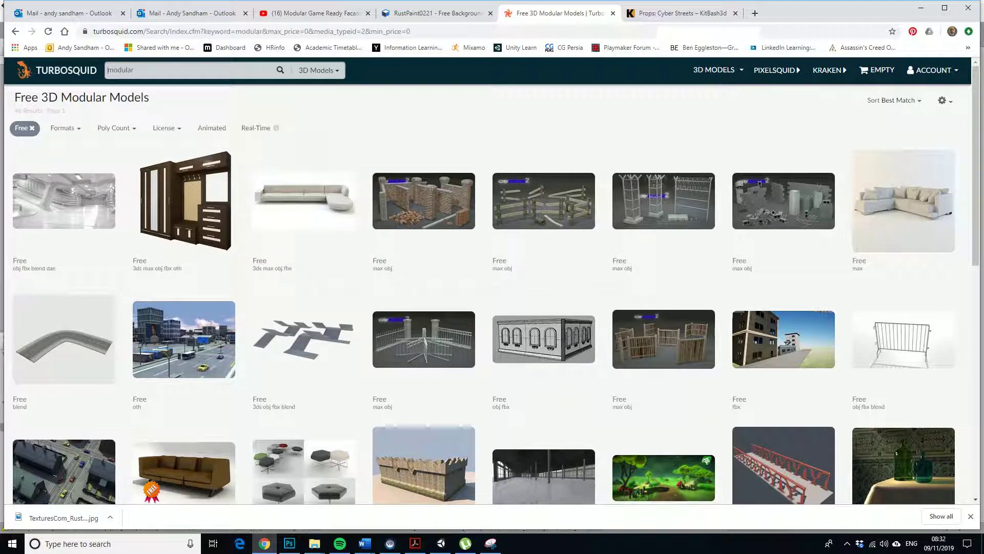
{"action": "mouse_move", "coordinate": [424, 201]}
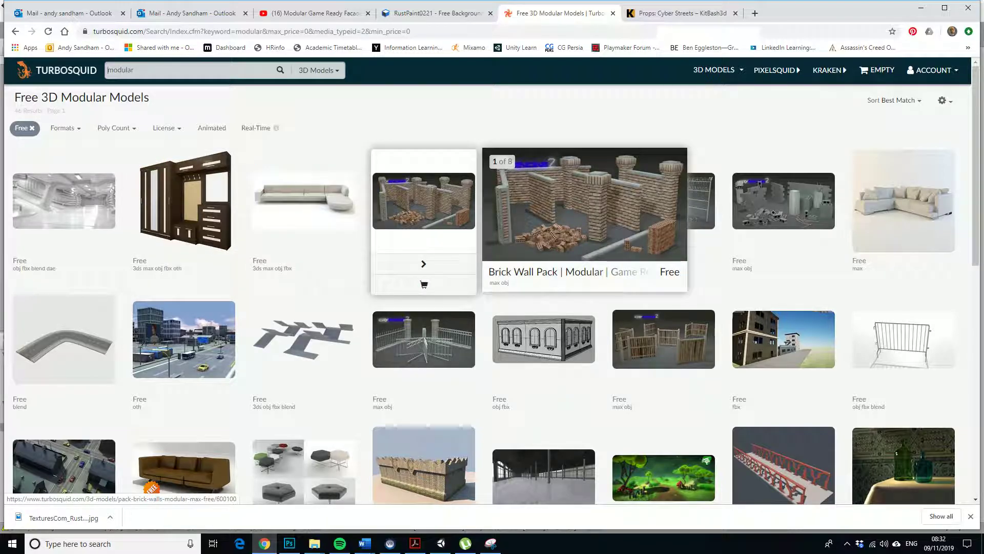
{"action": "mouse_move", "coordinate": [544, 201]}
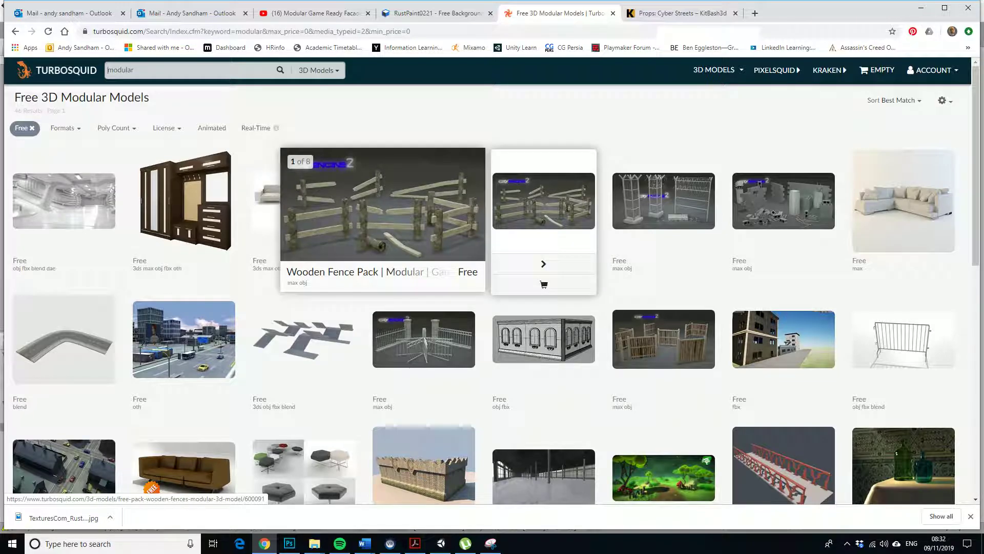
{"action": "mouse_move", "coordinate": [664, 201]}
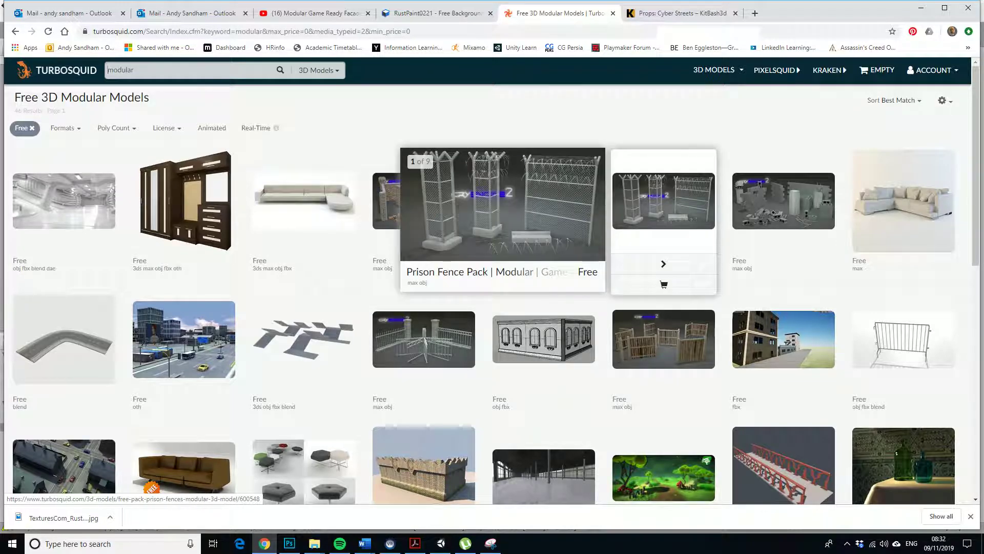
{"action": "mouse_move", "coordinate": [664, 339]}
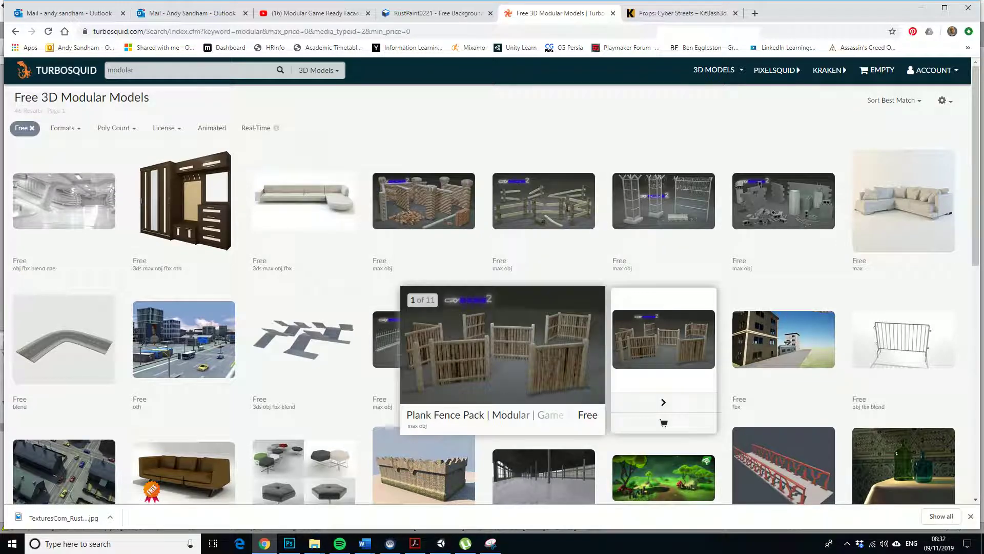
{"action": "mouse_move", "coordinate": [781, 349]}
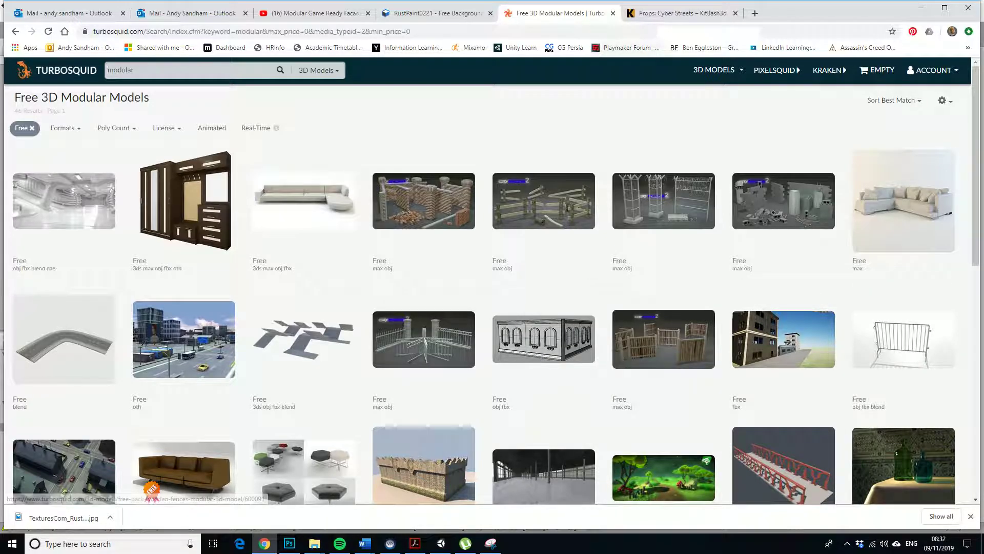
Step: Browse all kits on the KitBash3D site and open the product page of the free Mini Kit: Cyberpunk
{"action": "left_click", "coordinate": [681, 13]}
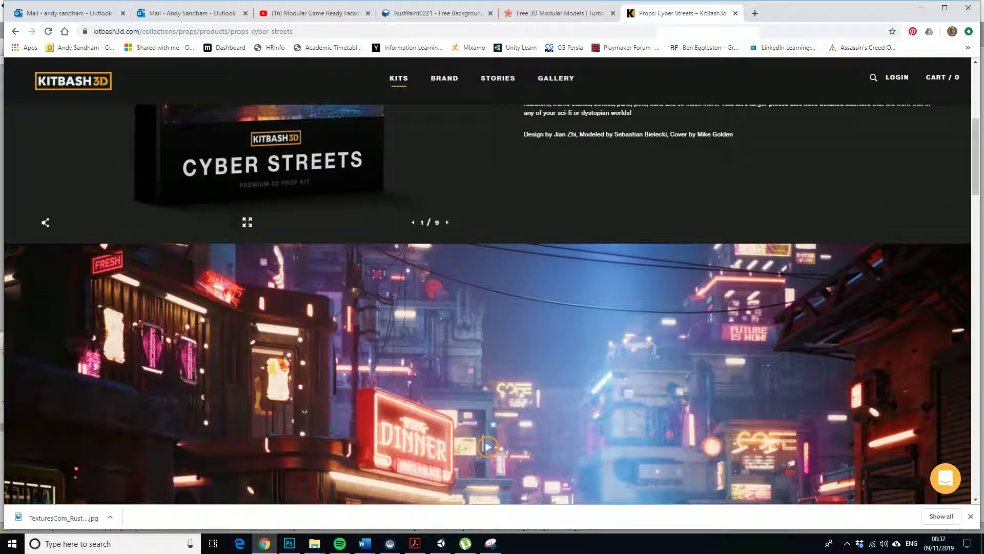
{"action": "left_click", "coordinate": [73, 81]}
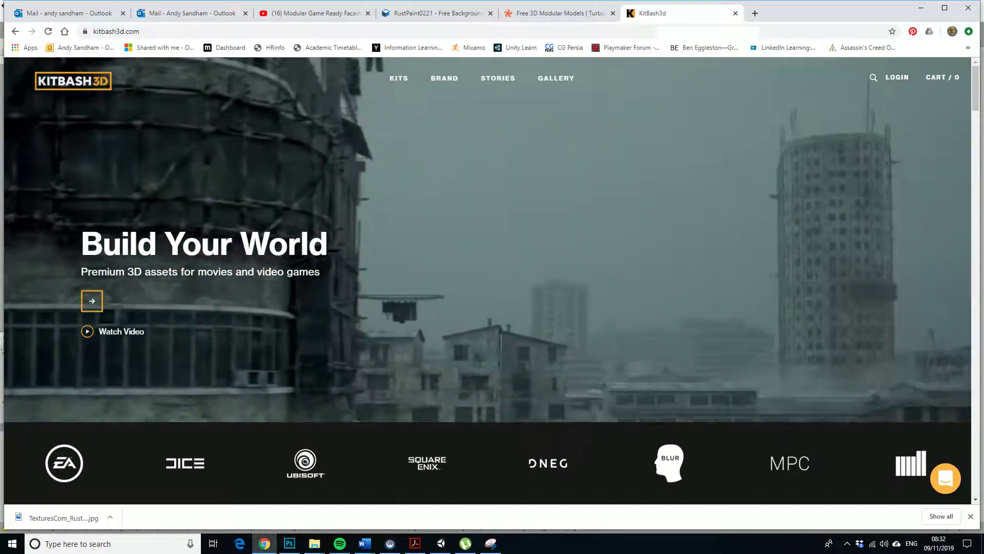
{"action": "left_click", "coordinate": [399, 78]}
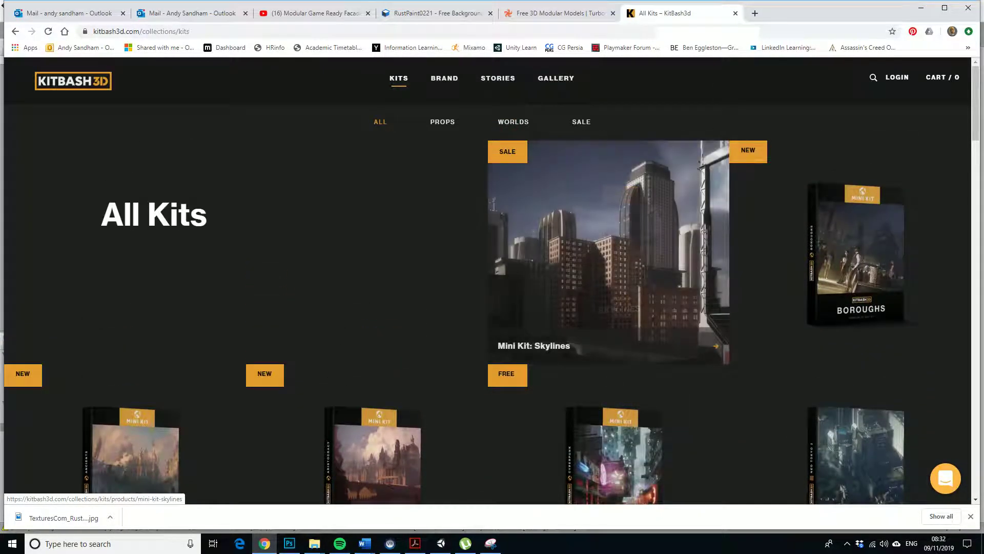
{"action": "scroll", "coordinate": [718, 272], "scroll_direction": "down", "scroll_amount": 2}
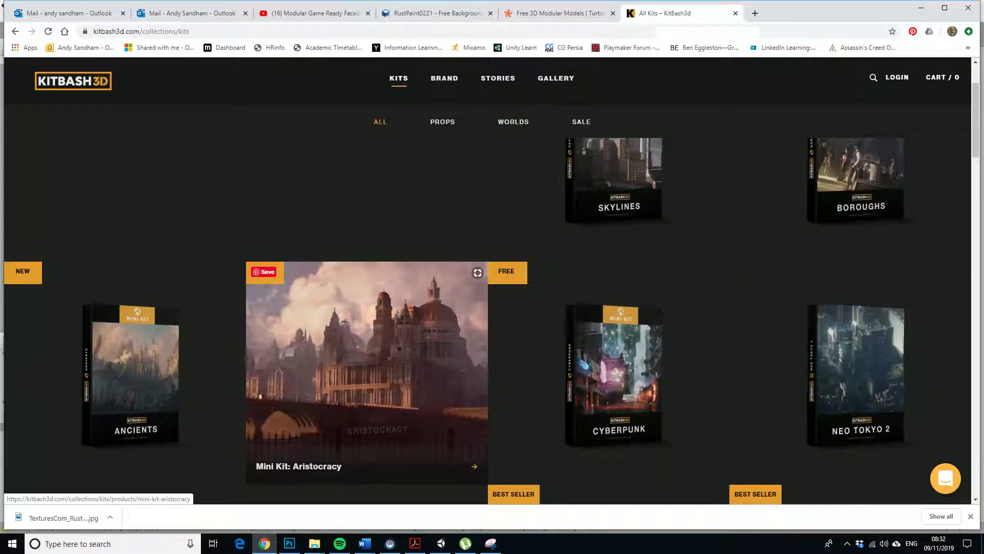
{"action": "left_click", "coordinate": [718, 273]}
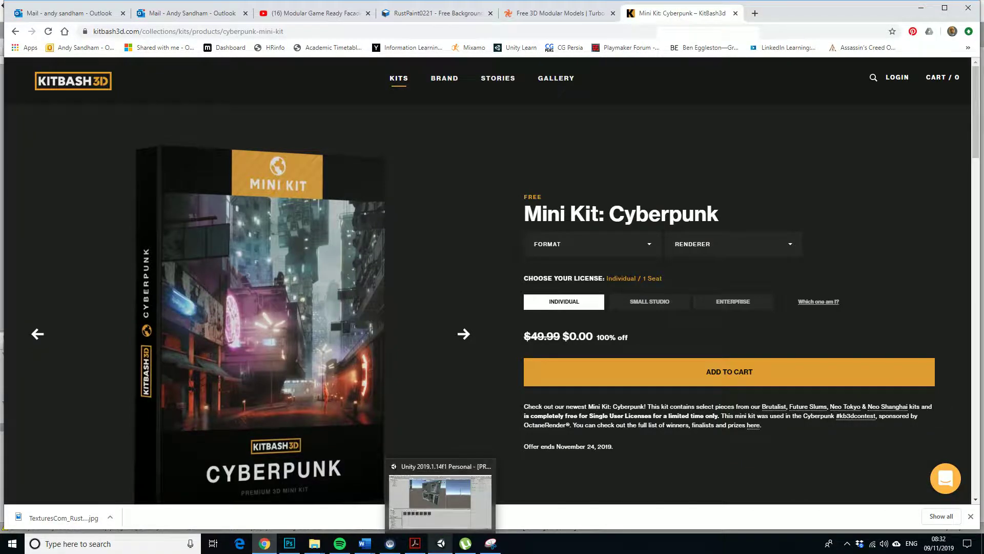
Step: Switch to Unity and examine the textured two-storey shopfront facade in the Scene view
{"action": "left_click", "coordinate": [441, 543]}
{"action": "left_click_drag", "start_coordinate": [307, 159], "coordinate": [265, 159], "text": "alt"}
{"action": "left_click_drag", "start_coordinate": [308, 195], "coordinate": [328, 196], "text": "alt"}
{"action": "middle_click_drag", "start_coordinate": [328, 196], "coordinate": [394, 206], "text": "alt"}
{"action": "left_click_drag", "start_coordinate": [395, 206], "coordinate": [443, 211], "text": "alt"}
{"action": "right_click_drag", "start_coordinate": [443, 211], "coordinate": [447, 212], "text": "alt"}
{"action": "middle_click_drag", "start_coordinate": [447, 213], "coordinate": [370, 209], "text": "alt"}
{"action": "left_click_drag", "start_coordinate": [370, 209], "coordinate": [387, 203], "text": "alt"}
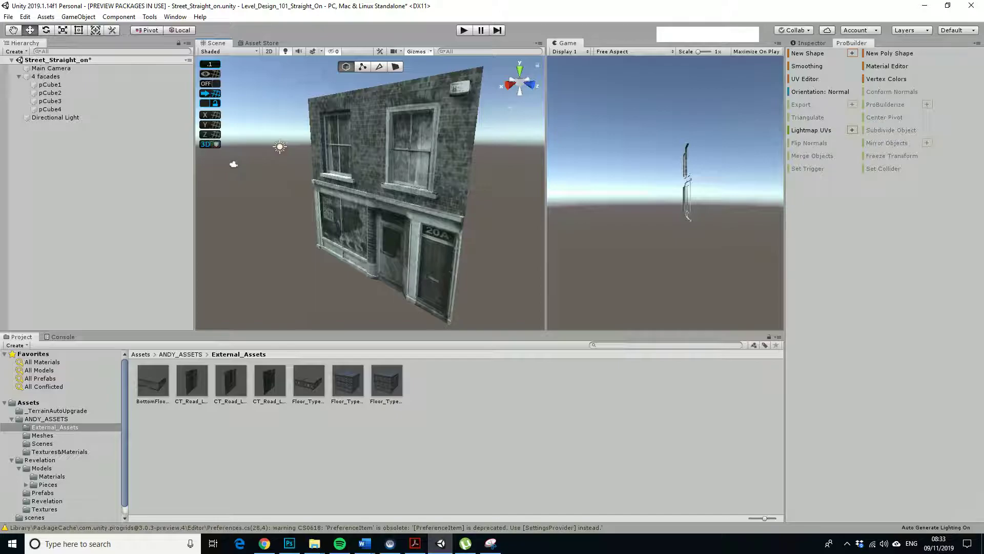
{"action": "scroll", "coordinate": [387, 203], "scroll_direction": "down", "scroll_amount": 1}
{"action": "middle_click_drag", "start_coordinate": [388, 203], "coordinate": [437, 223], "text": "alt"}
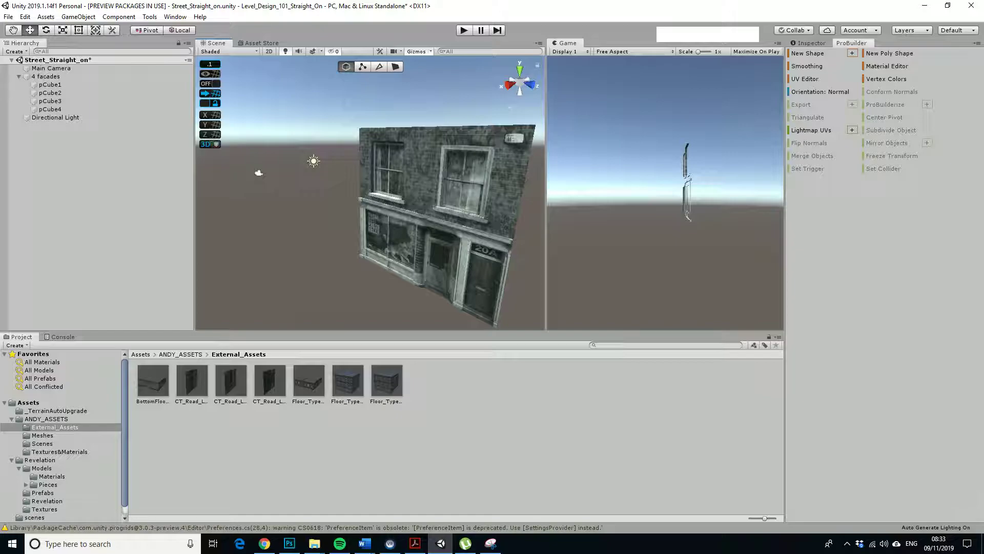
{"action": "middle_click_drag", "start_coordinate": [410, 215], "coordinate": [372, 195], "text": "alt"}
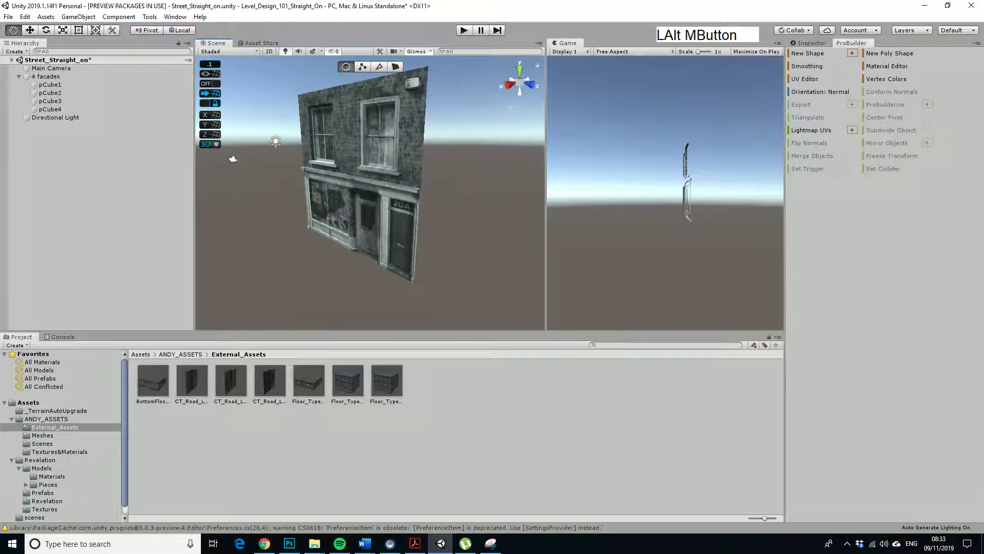
Step: Place the CT_Road_Lane_01 road piece in the scene and vertex-snap it against the foot of the shopfront facade
{"action": "left_click_drag", "start_coordinate": [193, 381], "coordinate": [380, 241]}
{"action": "scroll", "coordinate": [287, 277], "scroll_direction": "up", "scroll_amount": 5}
{"action": "key", "text": "v"}
{"action": "middle_click_drag", "start_coordinate": [379, 240], "coordinate": [382, 111], "text": "alt"}
{"action": "left_click_drag", "start_coordinate": [382, 110], "coordinate": [446, 228], "text": "alt"}
{"action": "left_click_drag", "start_coordinate": [507, 273], "coordinate": [497, 269], "text": "alt"}
{"action": "middle_click_drag", "start_coordinate": [497, 269], "coordinate": [494, 219], "text": "alt"}
{"action": "scroll", "coordinate": [451, 231], "scroll_direction": "down", "scroll_amount": 4}
{"action": "left_click_drag", "start_coordinate": [426, 263], "coordinate": [403, 247], "text": "alt"}
Step: Duplicate the road piece and vertex-snap the copy flush against the side of the original road section
{"action": "left_click", "coordinate": [406, 266]}
{"action": "left_click", "coordinate": [427, 265]}
{"action": "scroll", "coordinate": [452, 261], "scroll_direction": "up", "scroll_amount": 4}
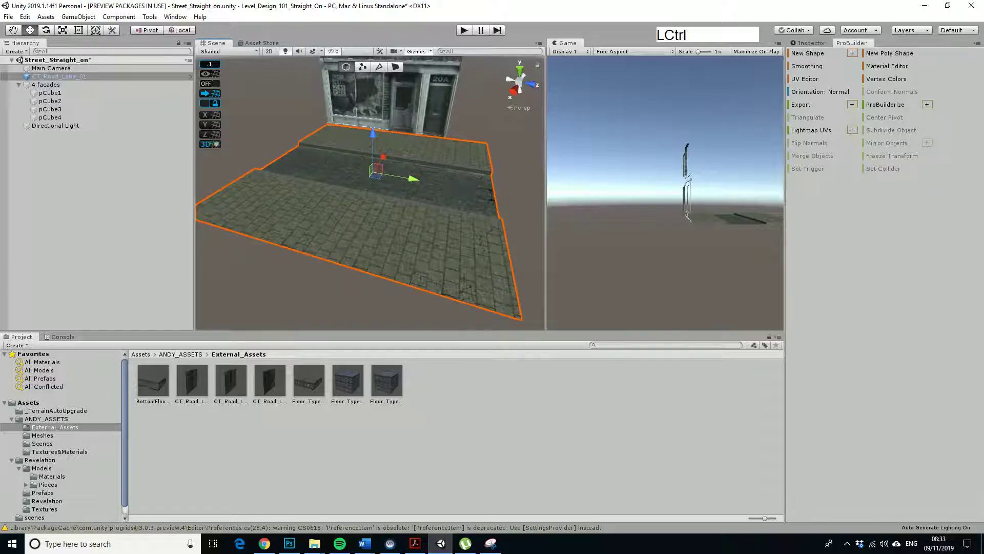
{"action": "key", "text": "ctrl+c"}
{"action": "key", "text": "ctrl+d"}
{"action": "left_click_drag", "start_coordinate": [413, 178], "coordinate": [608, 183]}
{"action": "middle_click_drag", "start_coordinate": [461, 205], "coordinate": [356, 158], "text": "alt"}
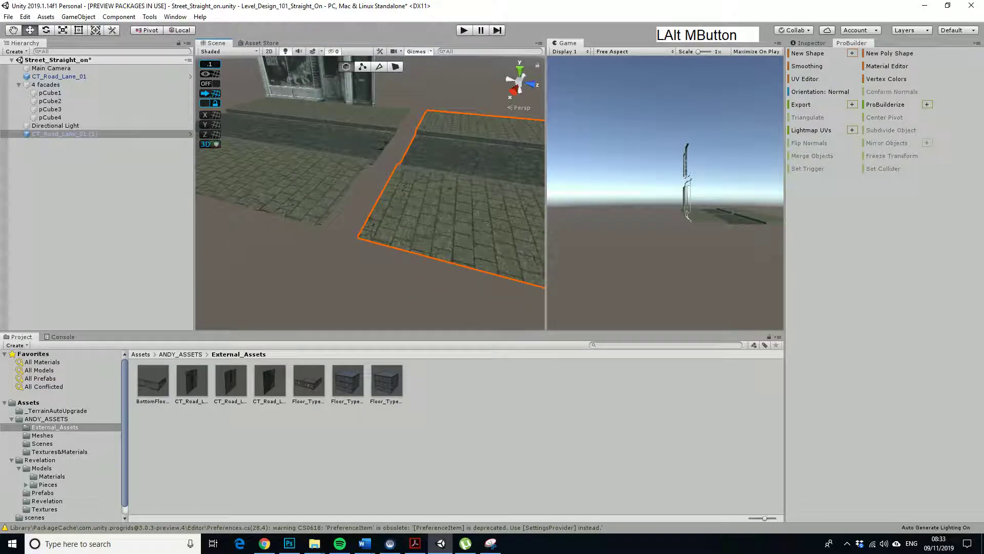
{"action": "key", "text": "v"}
{"action": "left_click_drag", "start_coordinate": [358, 236], "coordinate": [410, 287]}
{"action": "left_click", "coordinate": [313, 272]}
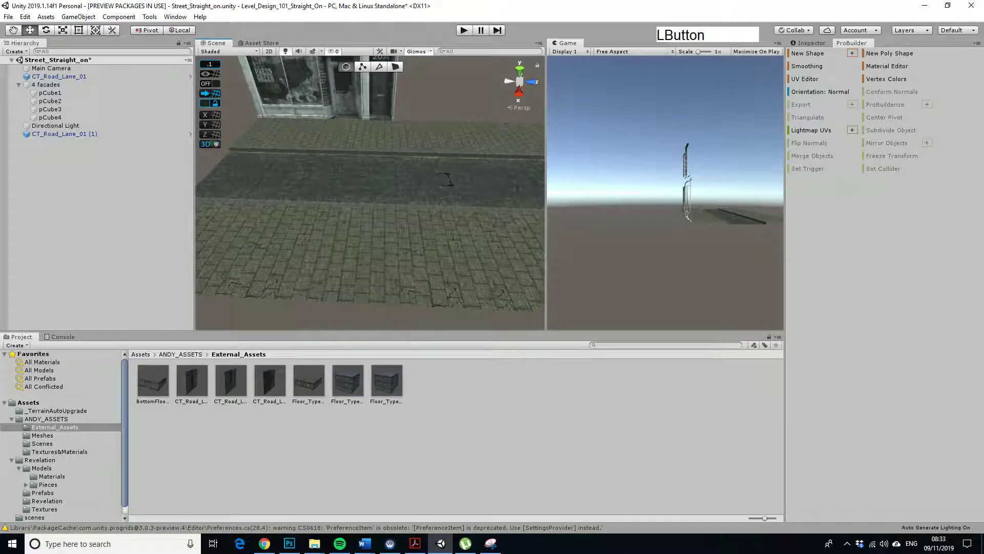
Step: Create a ProBuilder cube and vertex-snap its bottom corner to the near outer corner of the original road piece
{"action": "left_click", "coordinate": [339, 230]}
{"action": "scroll", "coordinate": [339, 230], "scroll_direction": "down", "scroll_amount": 5}
{"action": "mouse_move", "coordinate": [339, 231]}
{"action": "middle_mouse_down", "text": "alt"}
{"action": "mouse_move", "coordinate": [456, 220]}
{"action": "mouse_move", "coordinate": [328, 228]}
{"action": "middle_mouse_up", "text": "alt"}
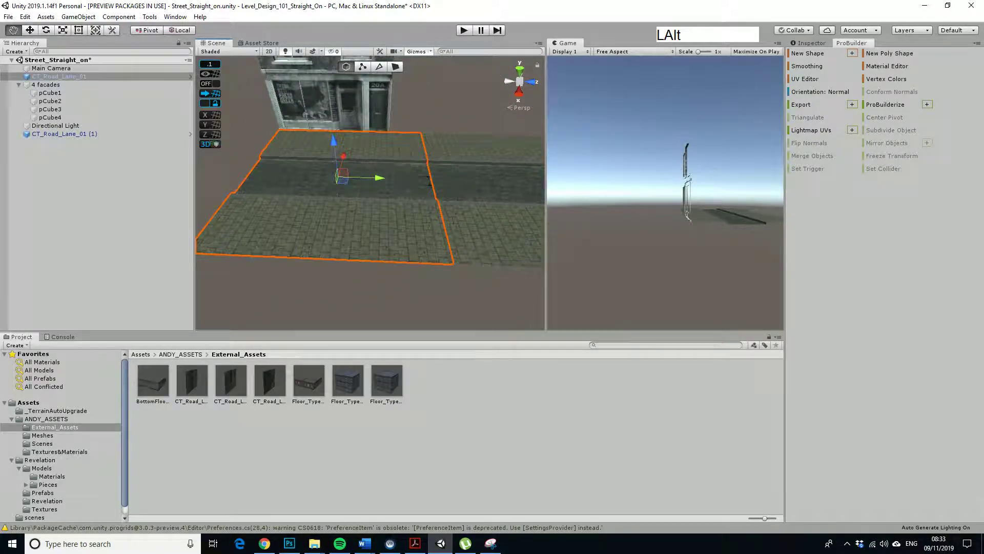
{"action": "left_click_drag", "start_coordinate": [328, 228], "coordinate": [292, 228], "text": "alt"}
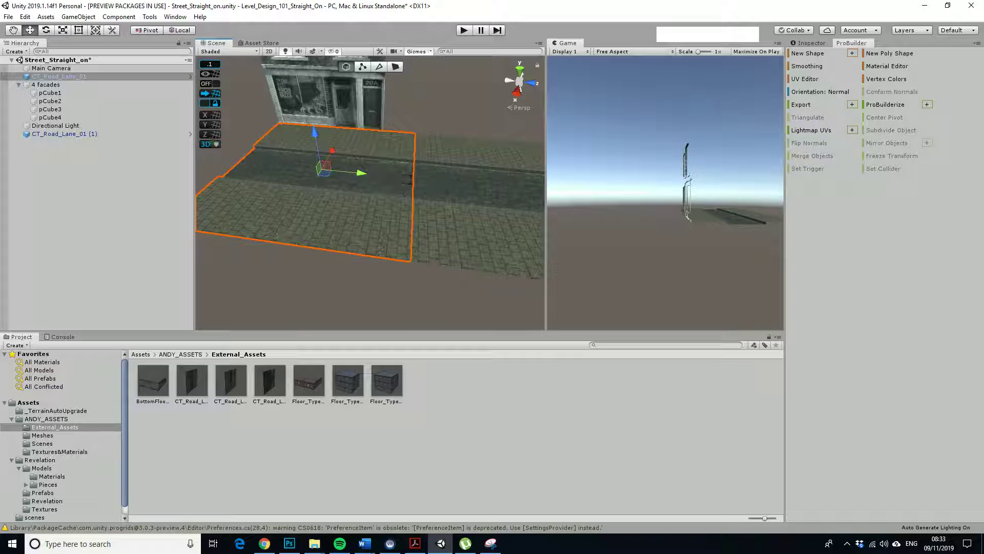
{"action": "left_click", "coordinate": [808, 54]}
{"action": "left_click_drag", "start_coordinate": [375, 193], "coordinate": [310, 218]}
{"action": "left_click_drag", "start_coordinate": [311, 218], "coordinate": [313, 202], "text": "alt"}
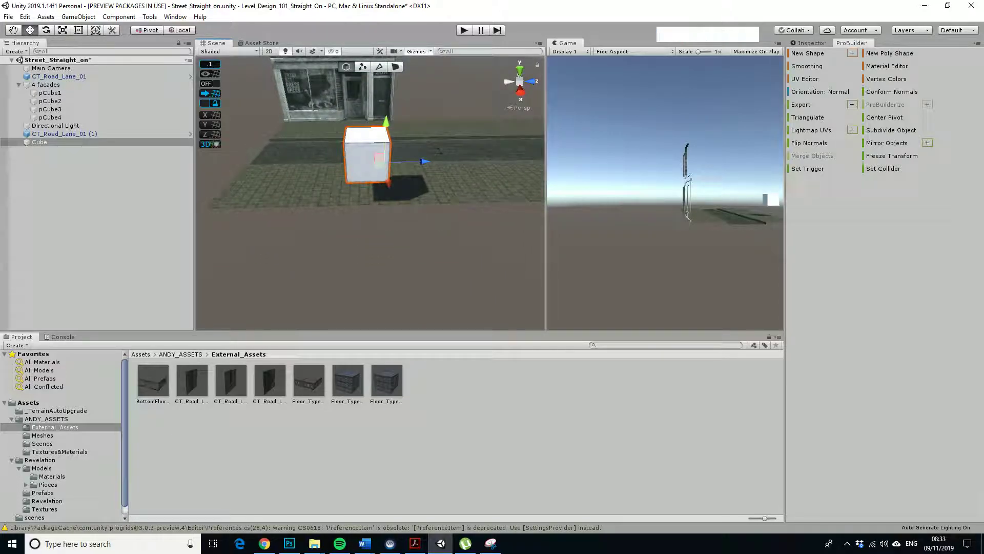
{"action": "left_click_drag", "start_coordinate": [425, 161], "coordinate": [316, 162]}
{"action": "middle_click_drag", "start_coordinate": [317, 162], "coordinate": [492, 173], "text": "alt"}
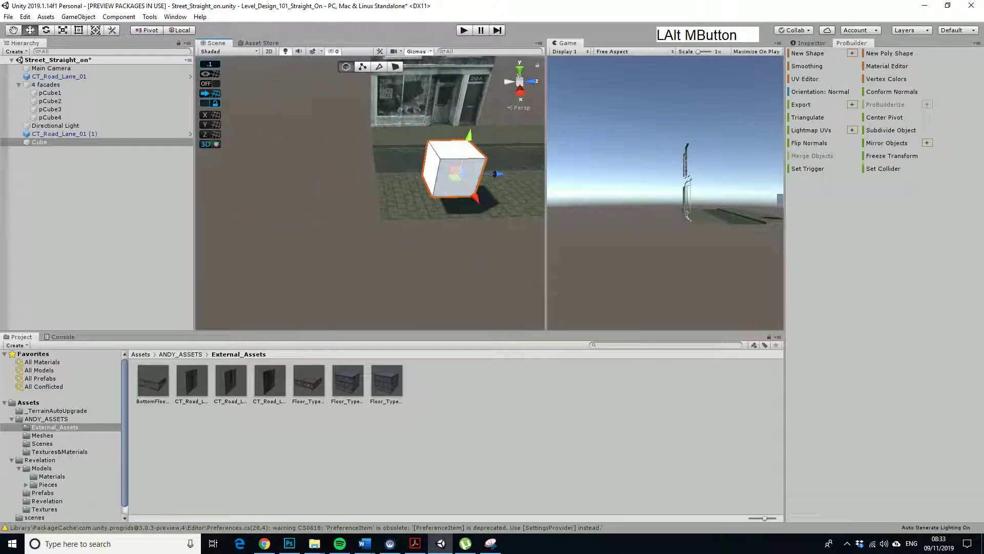
{"action": "key", "text": "v"}
{"action": "left_click_drag", "start_coordinate": [433, 197], "coordinate": [354, 218]}
Step: Delete the duplicated road piece beside the original road section
{"action": "middle_click_drag", "start_coordinate": [353, 217], "coordinate": [200, 220], "text": "alt"}
{"action": "left_click", "coordinate": [410, 199]}
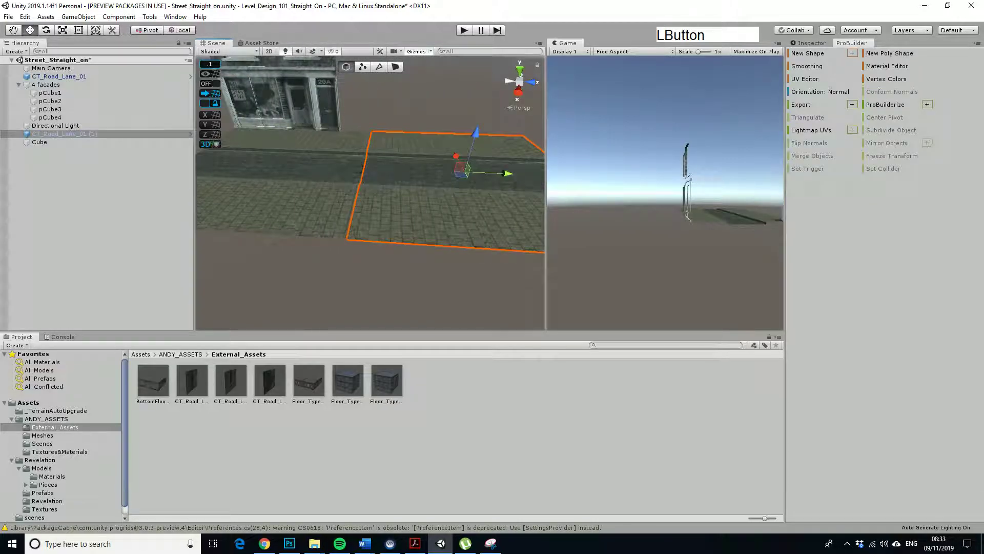
{"action": "key", "text": "Delete"}
{"action": "middle_click_drag", "start_coordinate": [308, 194], "coordinate": [389, 194], "text": "alt"}
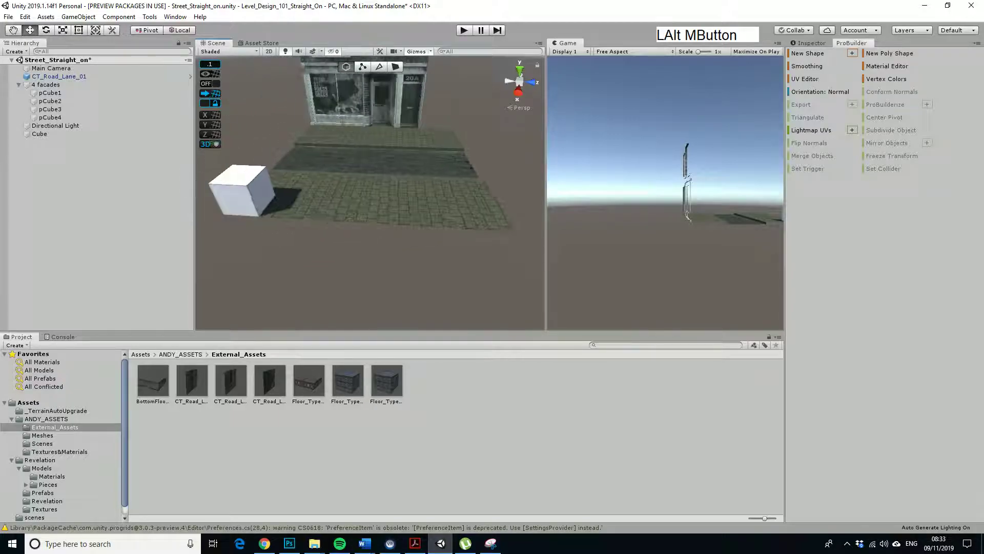
Step: In face selection mode, pull the cube's side face outward so the block spans the full width of the road piece
{"action": "left_click", "coordinate": [240, 191]}
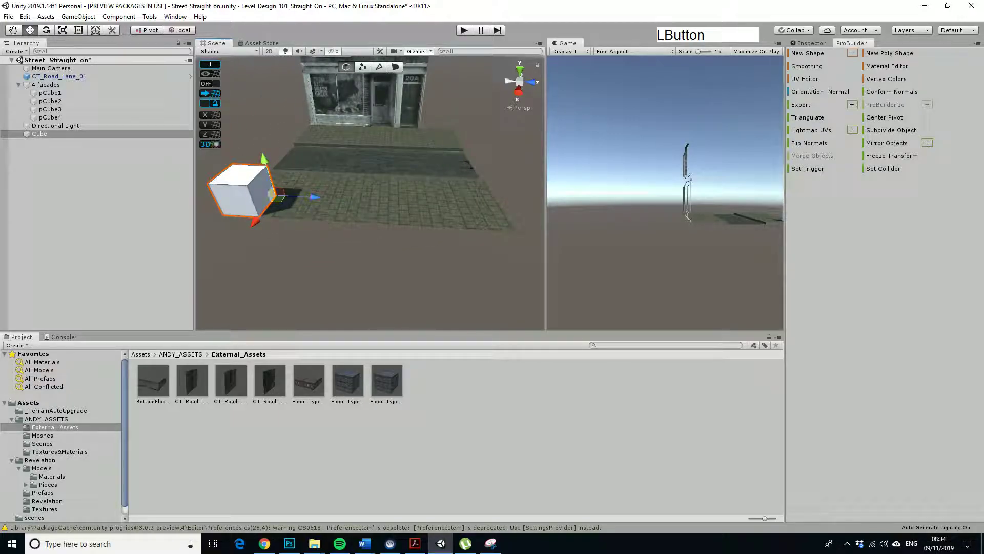
{"action": "left_click", "coordinate": [395, 66]}
{"action": "left_click", "coordinate": [264, 191]}
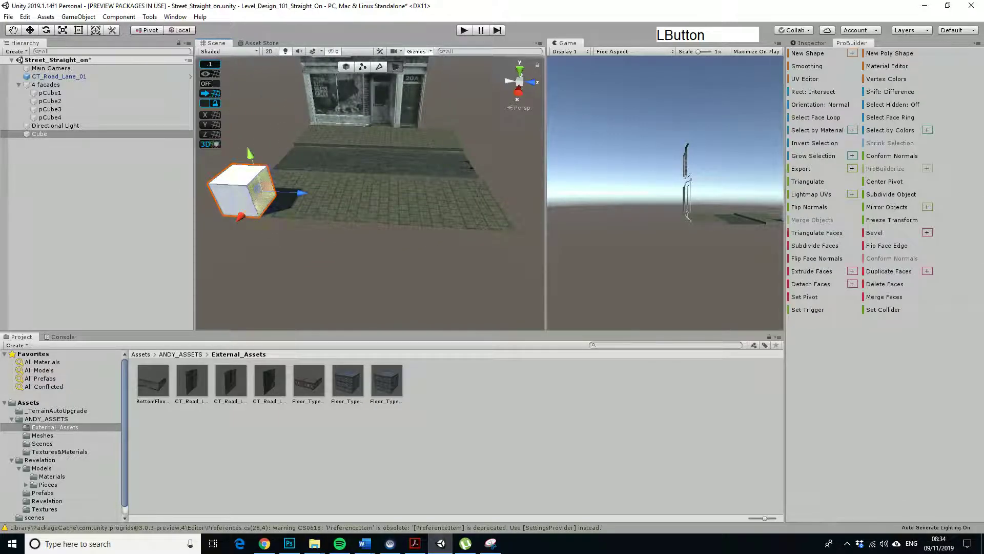
{"action": "left_click_drag", "start_coordinate": [302, 193], "coordinate": [542, 205]}
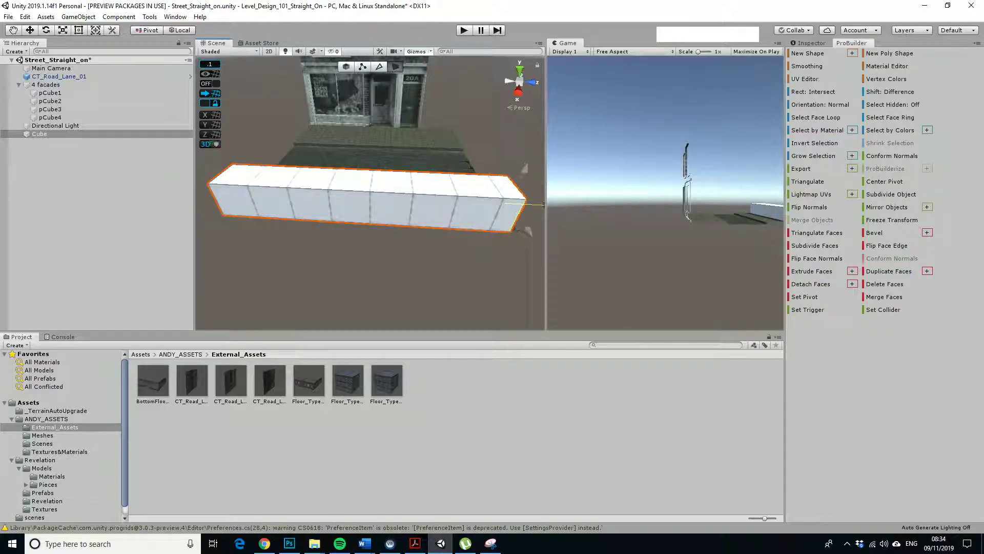
{"action": "left_click_drag", "start_coordinate": [487, 221], "coordinate": [389, 150], "text": "alt"}
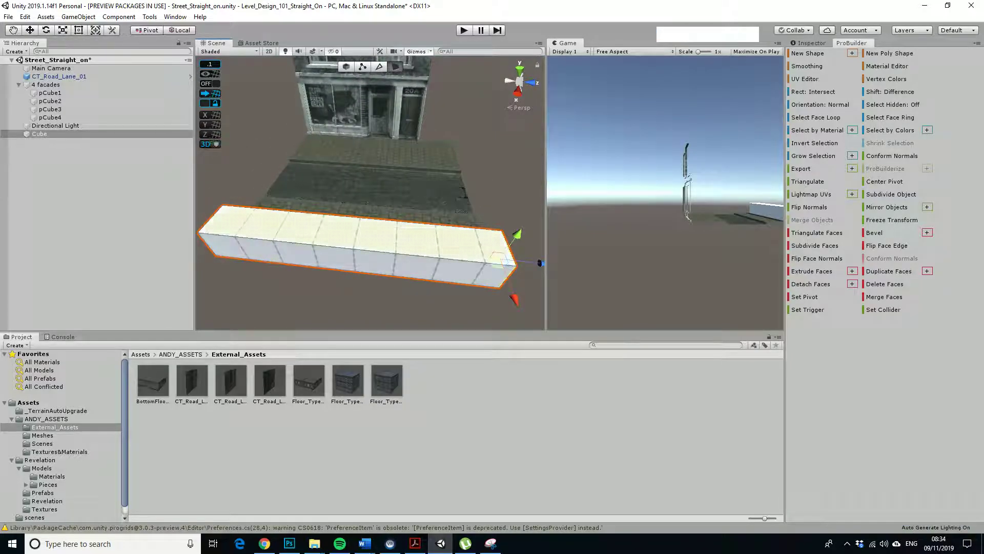
{"action": "left_click_drag", "start_coordinate": [369, 268], "coordinate": [366, 221], "text": "alt"}
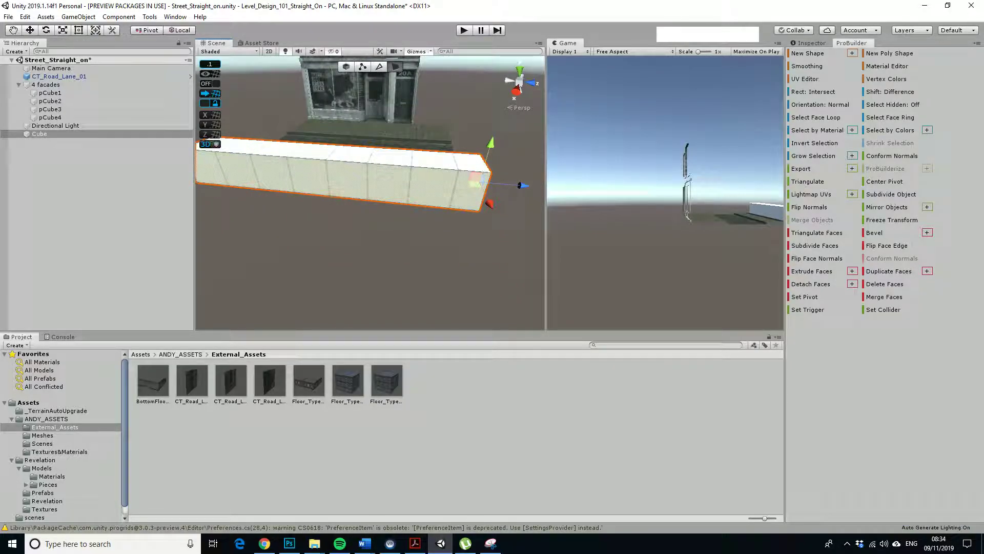
{"action": "left_click_drag", "start_coordinate": [481, 201], "coordinate": [477, 226], "text": "alt"}
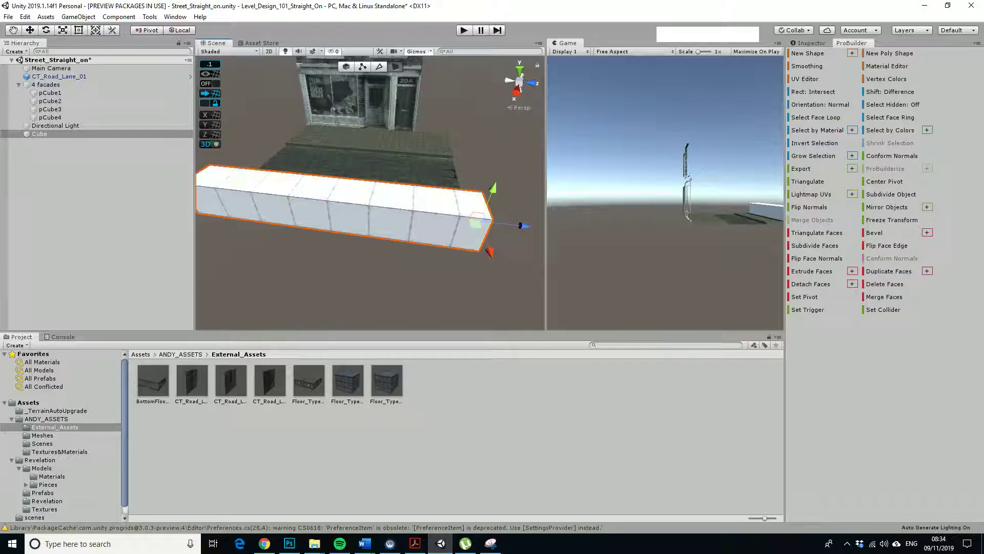
Step: Glance at the Asset Store results, return to the Scene view and delete the stretched cube
{"action": "left_click", "coordinate": [260, 43]}
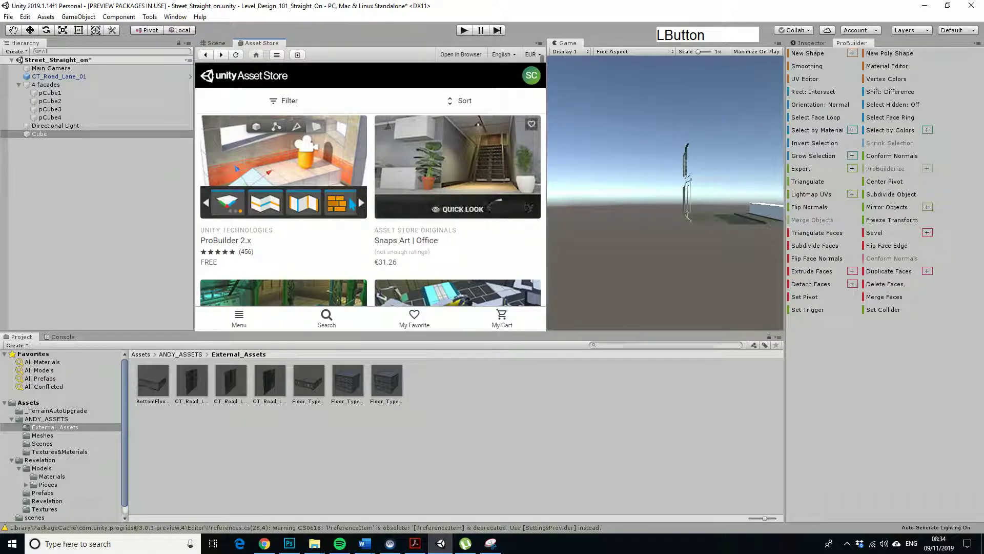
{"action": "left_click", "coordinate": [214, 42]}
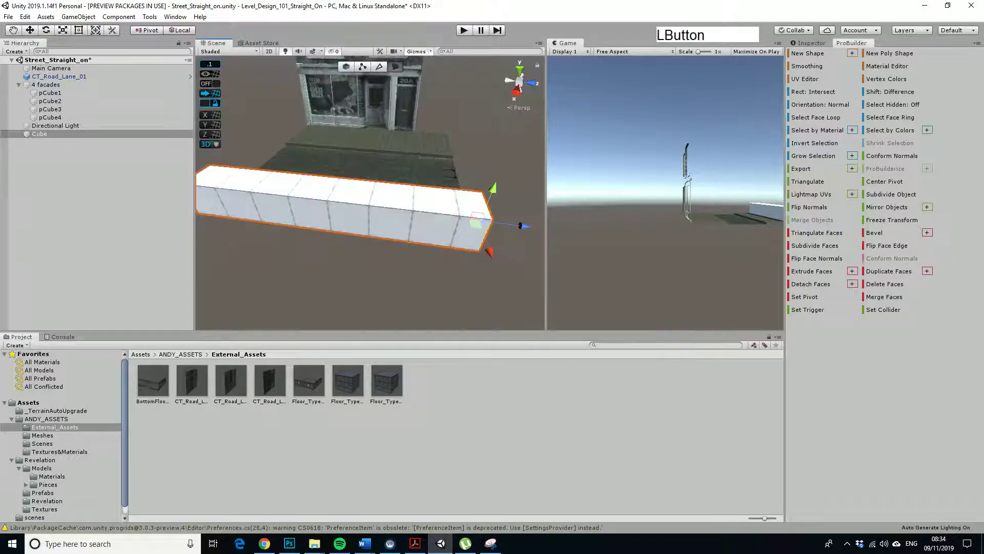
{"action": "left_click_drag", "start_coordinate": [369, 210], "coordinate": [376, 236], "text": "alt"}
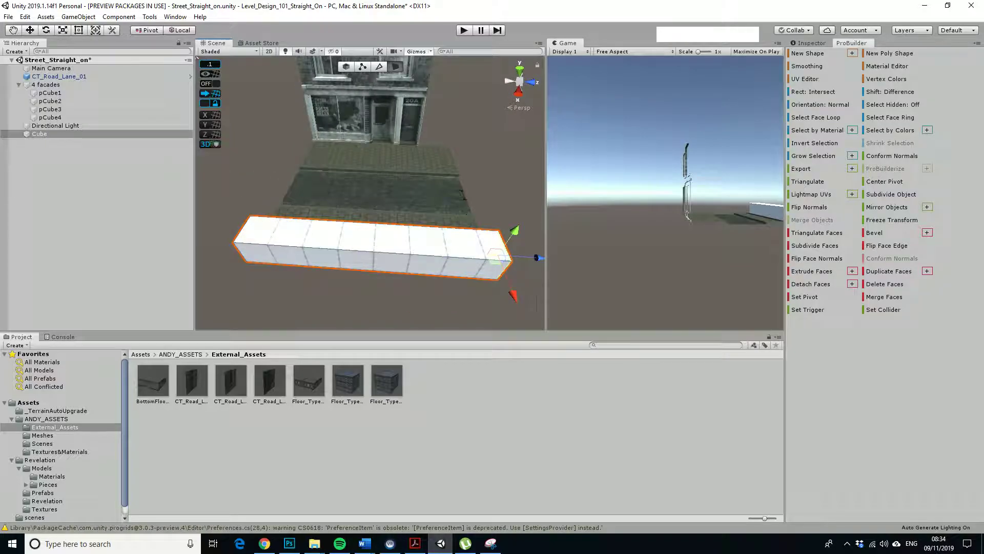
{"action": "left_click_drag", "start_coordinate": [379, 241], "coordinate": [357, 214], "text": "alt"}
{"action": "scroll", "coordinate": [357, 214], "scroll_direction": "down", "scroll_amount": 1}
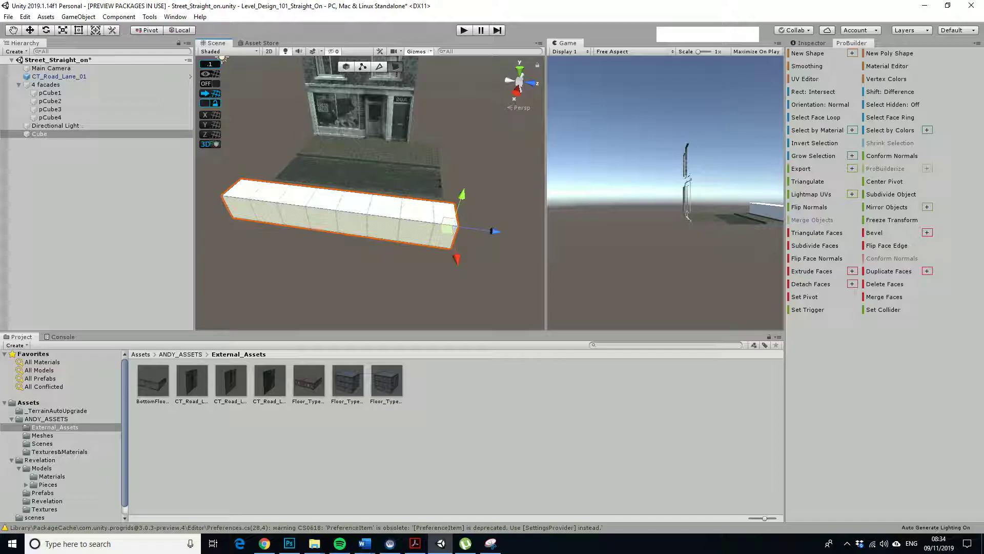
{"action": "key", "text": "Delete"}
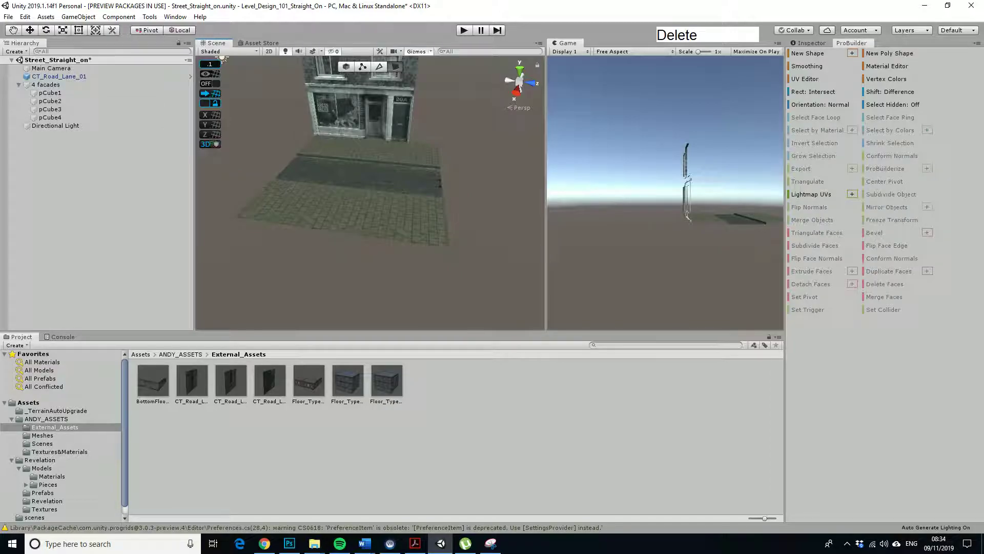
Step: Place the Floor_Type_B014 building in the scene and return ProBuilder to object selection mode
{"action": "scroll", "coordinate": [370, 192], "scroll_direction": "up", "scroll_amount": 3}
{"action": "middle_click_drag", "start_coordinate": [410, 205], "coordinate": [333, 210], "text": "alt"}
{"action": "mouse_move", "coordinate": [333, 210]}
{"action": "left_mouse_down", "text": "alt"}
{"action": "mouse_move", "coordinate": [307, 211]}
{"action": "mouse_move", "coordinate": [333, 197]}
{"action": "left_mouse_up", "text": "alt"}
{"action": "middle_click_drag", "start_coordinate": [333, 197], "coordinate": [474, 199], "text": "alt"}
{"action": "left_click_drag", "start_coordinate": [474, 200], "coordinate": [469, 221], "text": "alt"}
{"action": "middle_click_drag", "start_coordinate": [469, 221], "coordinate": [501, 250], "text": "alt"}
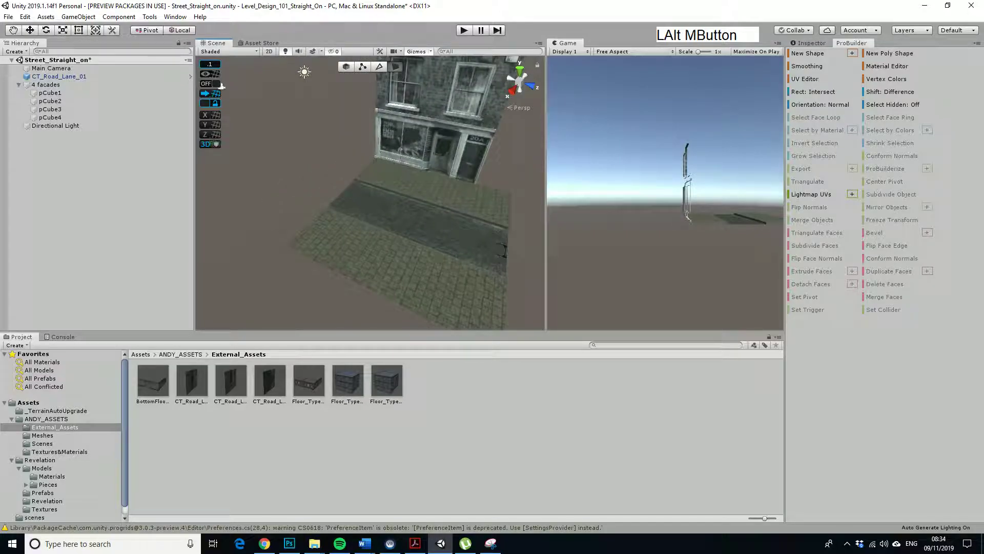
{"action": "left_click_drag", "start_coordinate": [348, 381], "coordinate": [221, 164]}
{"action": "scroll", "coordinate": [394, 199], "scroll_direction": "down", "scroll_amount": 6}
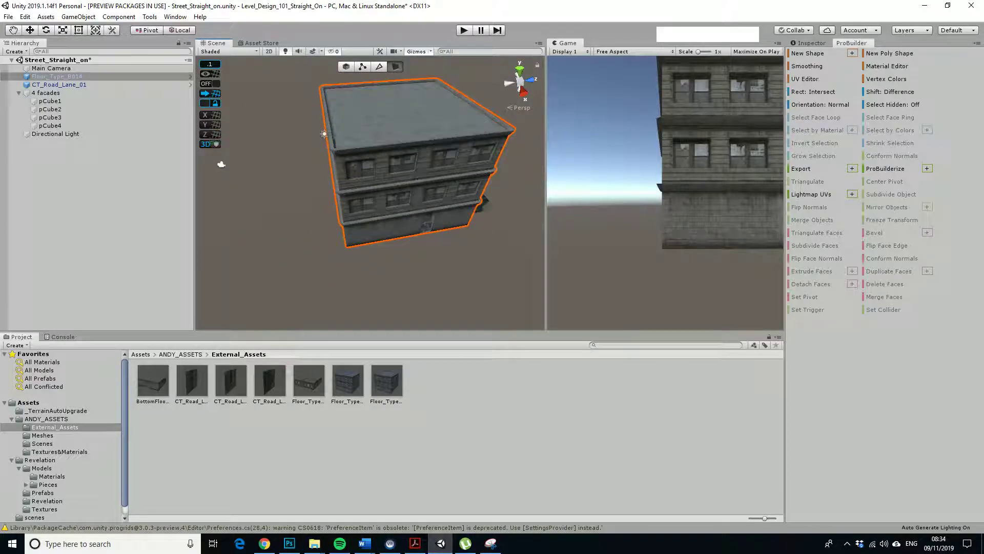
{"action": "left_click", "coordinate": [346, 66]}
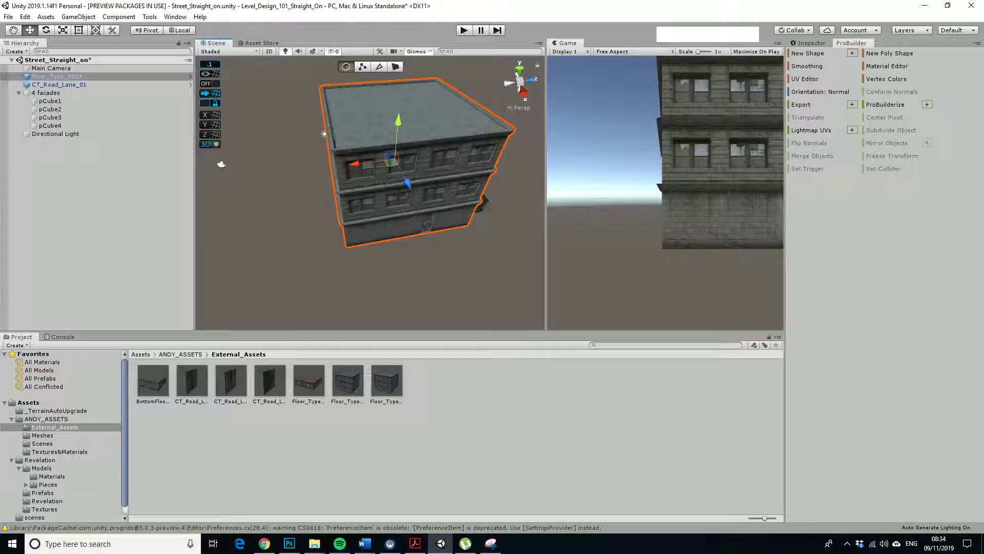
Step: Move the Floor_Type_B014 building next to the shopfront and line up its front wall and side edge with the facade
{"action": "left_click_drag", "start_coordinate": [354, 163], "coordinate": [203, 180]}
{"action": "middle_click_drag", "start_coordinate": [203, 180], "coordinate": [225, 235], "text": "alt"}
{"action": "left_click_drag", "start_coordinate": [259, 232], "coordinate": [243, 191], "text": "alt"}
{"action": "middle_click_drag", "start_coordinate": [243, 190], "coordinate": [215, 144], "text": "alt"}
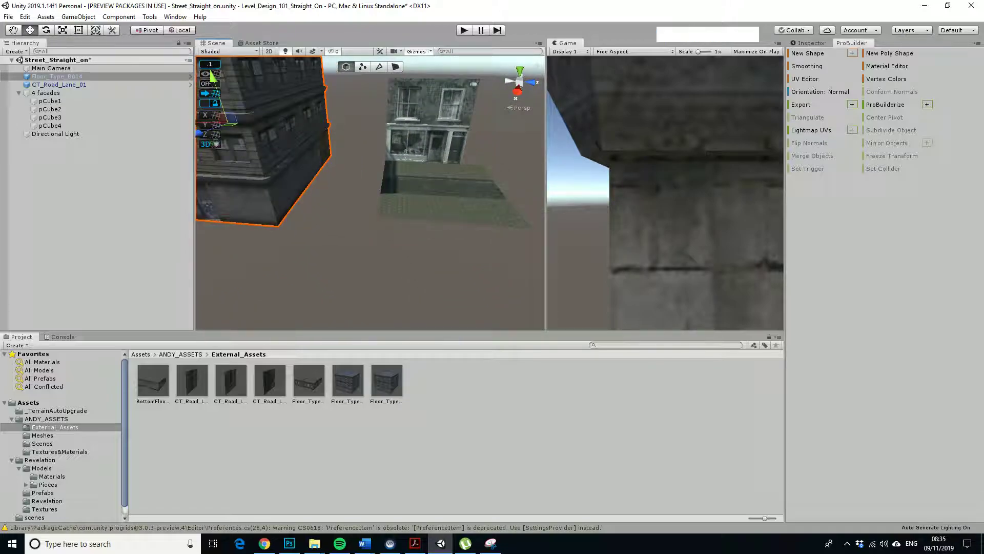
{"action": "left_click_drag", "start_coordinate": [277, 226], "coordinate": [293, 164]}
{"action": "scroll", "coordinate": [390, 162], "scroll_direction": "up", "scroll_amount": 5}
{"action": "left_click_drag", "start_coordinate": [348, 198], "coordinate": [448, 208], "text": "alt"}
{"action": "middle_click_drag", "start_coordinate": [448, 209], "coordinate": [448, 319], "text": "alt"}
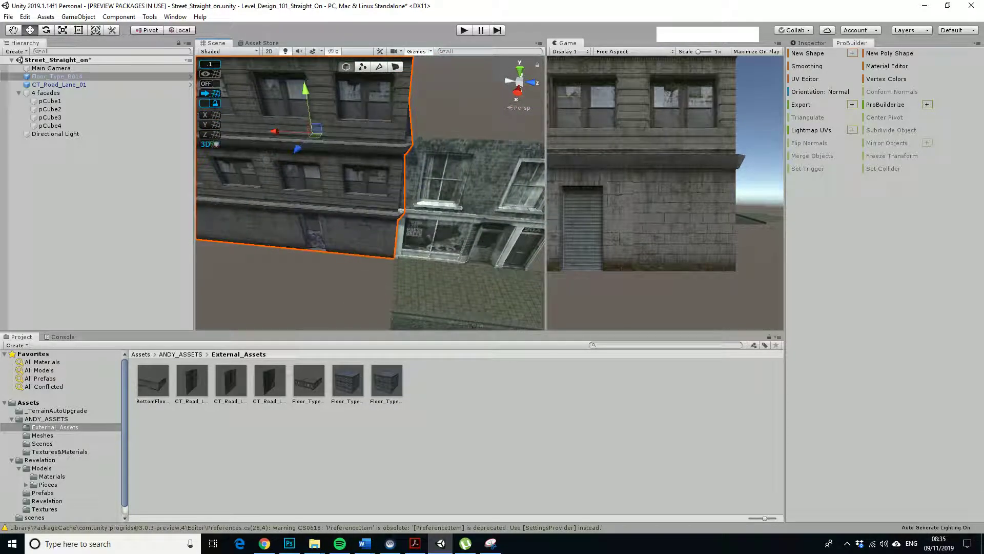
{"action": "left_click_drag", "start_coordinate": [276, 131], "coordinate": [146, 167]}
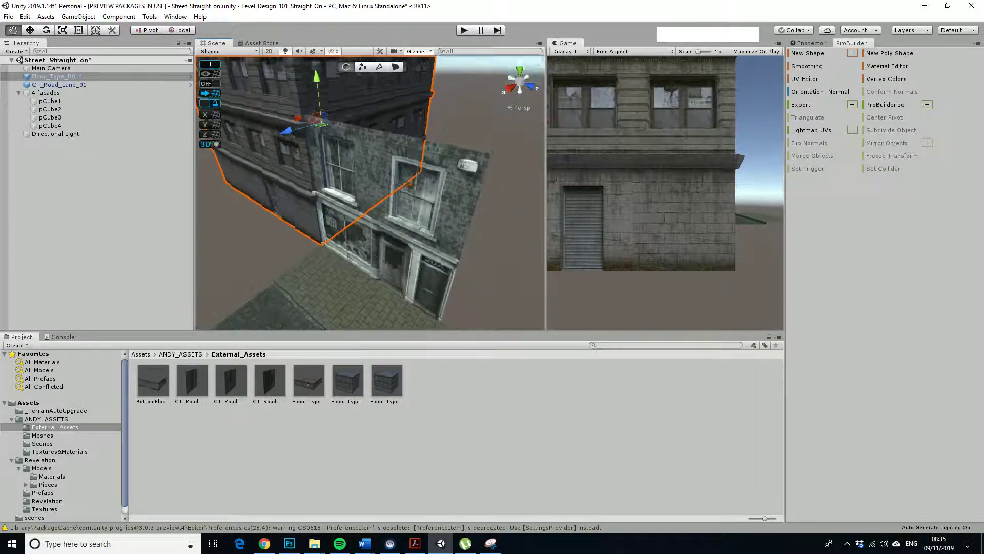
{"action": "left_click_drag", "start_coordinate": [287, 133], "coordinate": [229, 152]}
{"action": "left_click_drag", "start_coordinate": [287, 256], "coordinate": [330, 264], "text": "alt"}
Step: Duplicate the CT_Road_Lane_01 piece and vertex-snap the copy beside the original, in front of the Floor_Type_B014 building
{"action": "left_click", "coordinate": [367, 239]}
{"action": "left_click", "coordinate": [405, 277]}
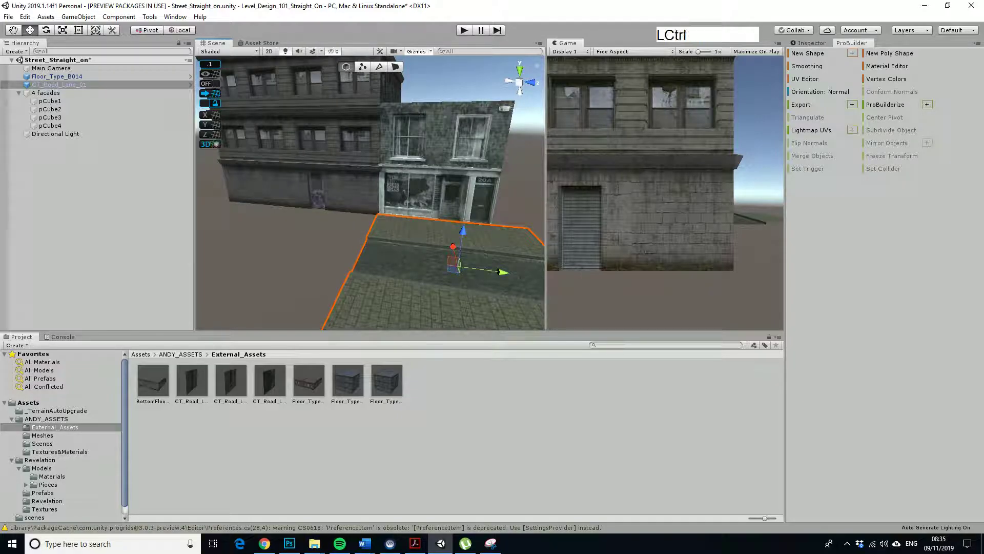
{"action": "key", "text": "ctrl+d"}
{"action": "left_click_drag", "start_coordinate": [503, 272], "coordinate": [309, 246]}
{"action": "scroll", "coordinate": [309, 246], "scroll_direction": "down", "scroll_amount": 4}
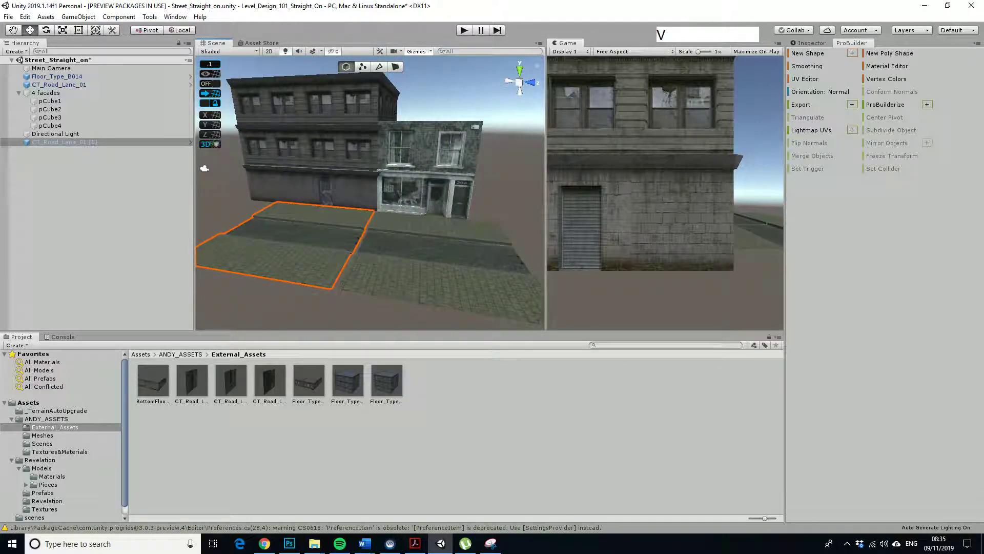
{"action": "left_click_drag", "start_coordinate": [331, 288], "coordinate": [336, 289]}
{"action": "scroll", "coordinate": [336, 290], "scroll_direction": "up", "scroll_amount": 2}
{"action": "left_click", "coordinate": [508, 184]}
Step: Examine the assembled street section with both buildings and both road pieces from several angles
{"action": "left_click_drag", "start_coordinate": [508, 184], "coordinate": [433, 178], "text": "alt"}
{"action": "scroll", "coordinate": [530, 184], "scroll_direction": "down", "scroll_amount": 3}
{"action": "middle_click_drag", "start_coordinate": [433, 178], "coordinate": [471, 199], "text": "alt"}
{"action": "left_click_drag", "start_coordinate": [471, 200], "coordinate": [440, 199], "text": "alt"}
{"action": "middle_click_drag", "start_coordinate": [440, 199], "coordinate": [448, 195], "text": "alt"}
{"action": "middle_click_drag", "start_coordinate": [320, 180], "coordinate": [321, 179], "text": "alt"}
{"action": "mouse_move", "coordinate": [321, 178]}
{"action": "left_mouse_down", "text": "alt"}
{"action": "mouse_move", "coordinate": [339, 167]}
{"action": "mouse_move", "coordinate": [308, 170]}
{"action": "left_mouse_up", "text": "alt"}
{"action": "middle_click_drag", "start_coordinate": [308, 169], "coordinate": [281, 168], "text": "alt"}
{"action": "mouse_move", "coordinate": [282, 167]}
{"action": "left_mouse_down", "text": "alt"}
{"action": "mouse_move", "coordinate": [250, 191]}
{"action": "mouse_move", "coordinate": [268, 174]}
{"action": "left_mouse_up", "text": "alt"}
{"action": "middle_click_drag", "start_coordinate": [268, 174], "coordinate": [224, 176], "text": "alt"}
{"action": "left_click_drag", "start_coordinate": [223, 175], "coordinate": [247, 173], "text": "alt"}
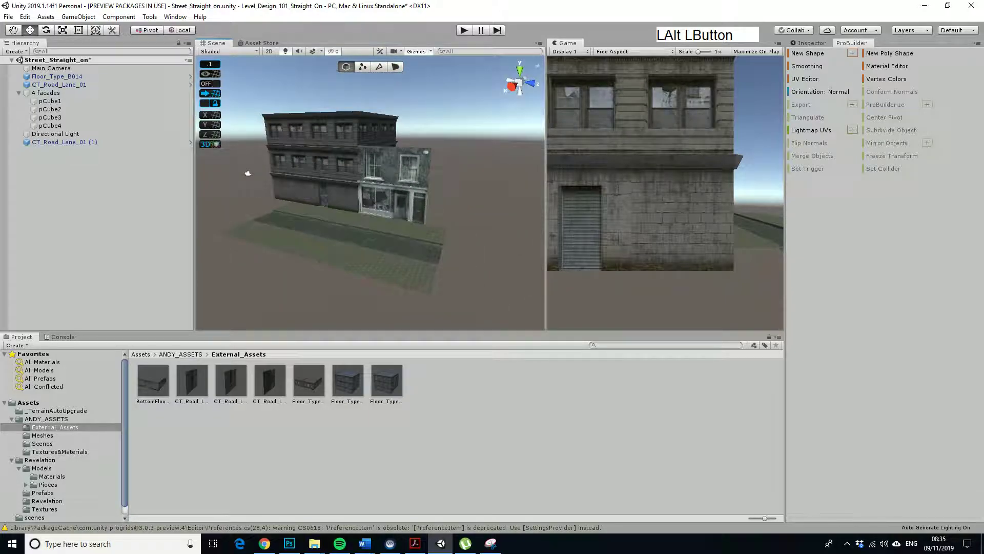
{"action": "scroll", "coordinate": [239, 171], "scroll_direction": "up", "scroll_amount": 5}
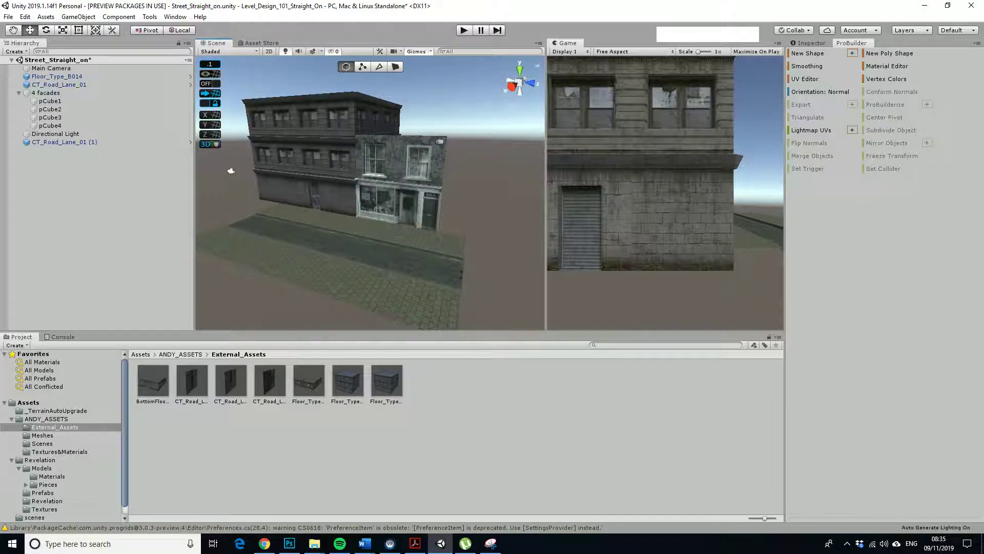